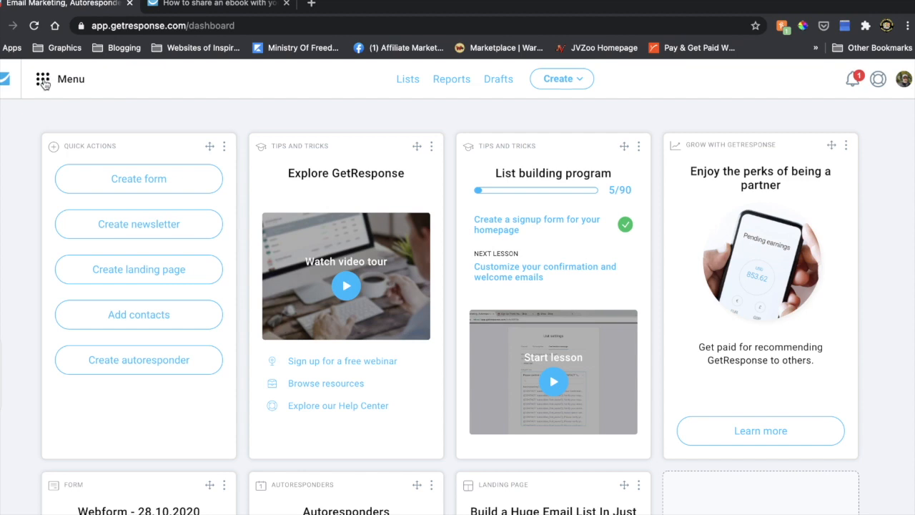
Go to the landing pages area and start creating a new landing page
click(44, 84)
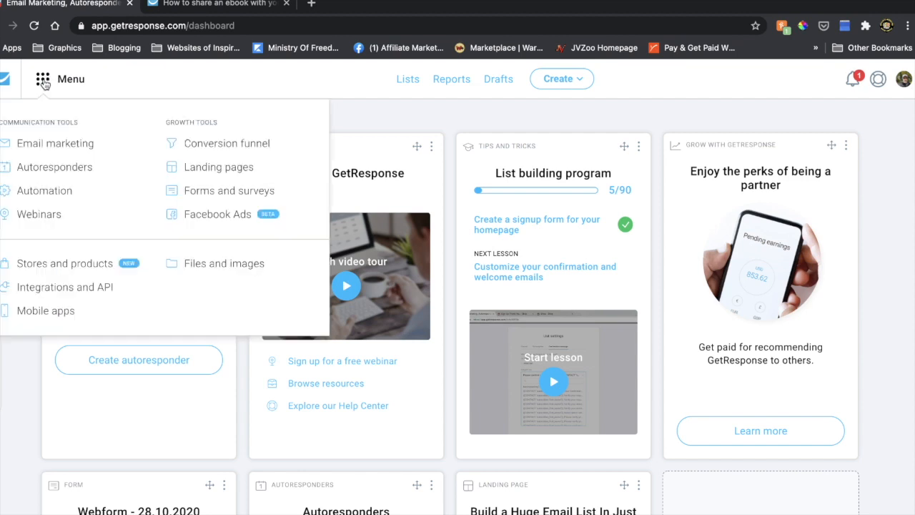
click(214, 170)
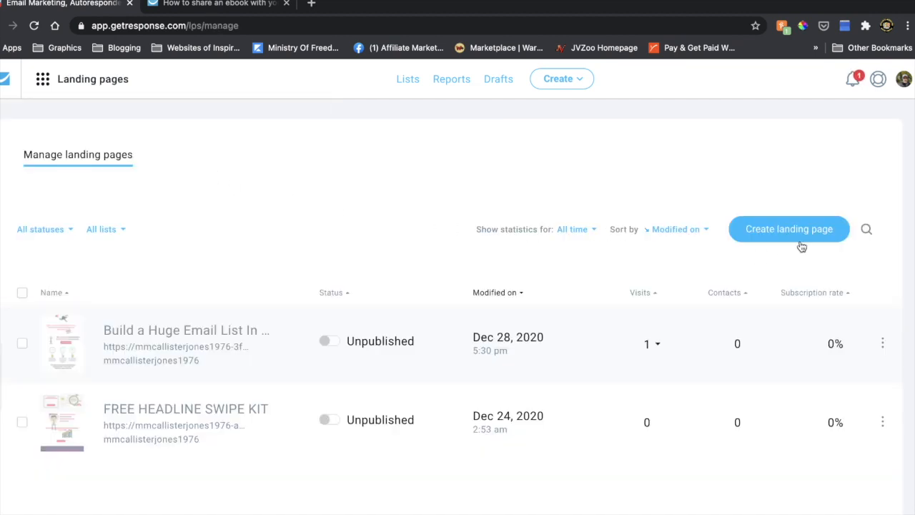
click(787, 232)
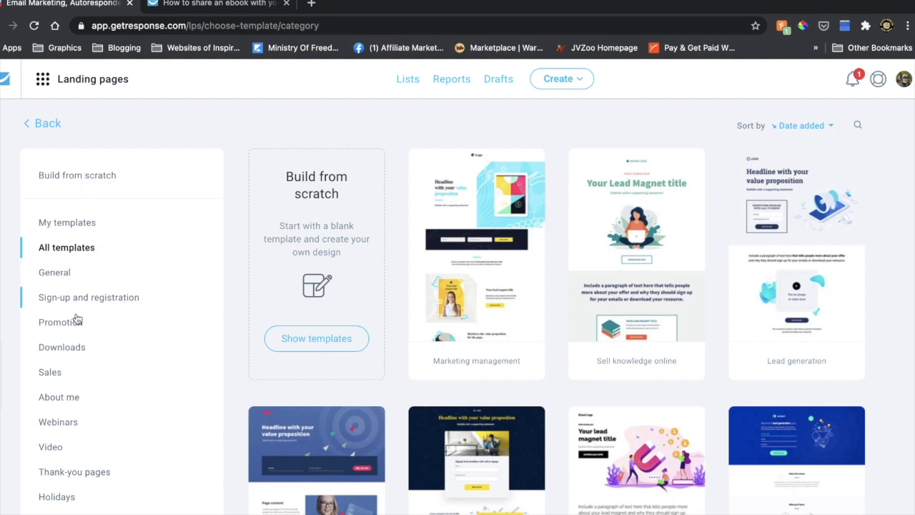
Create the landing page from the Customer engagement template, naming it "10 day list building", and continue to the editor
scroll(111, 369, down, 1)
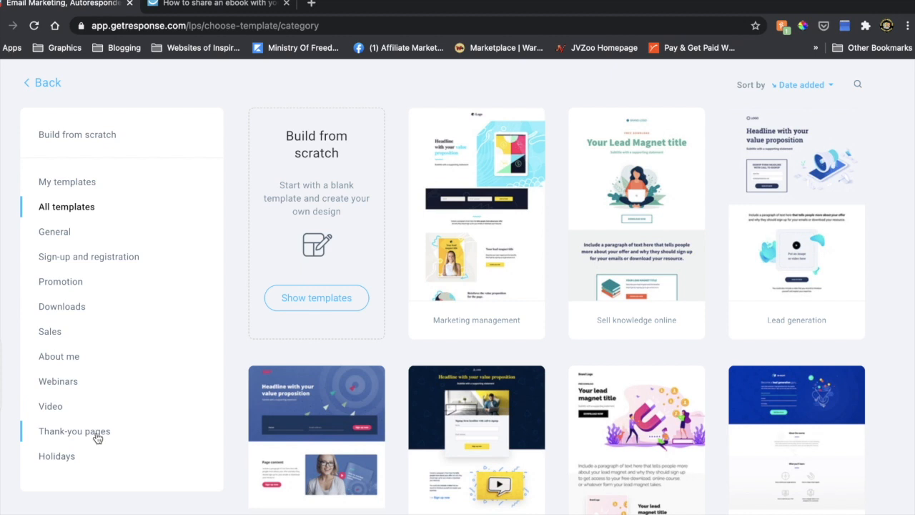
mouse_move(477, 222)
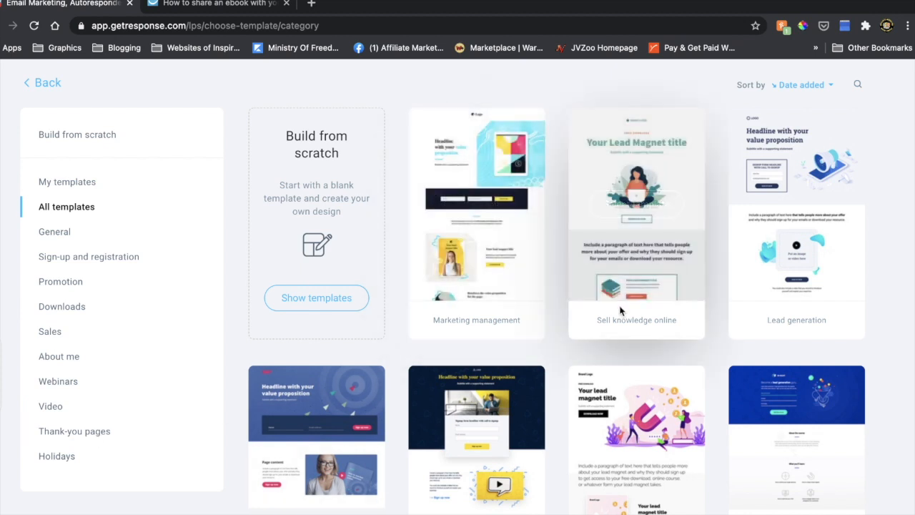
scroll(620, 311, down, 1)
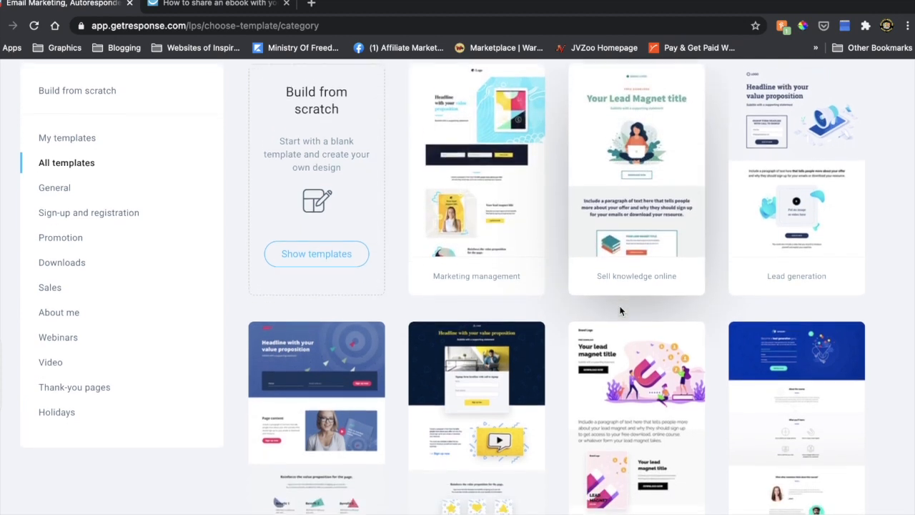
scroll(621, 311, down, 2)
scroll(620, 311, up, 4)
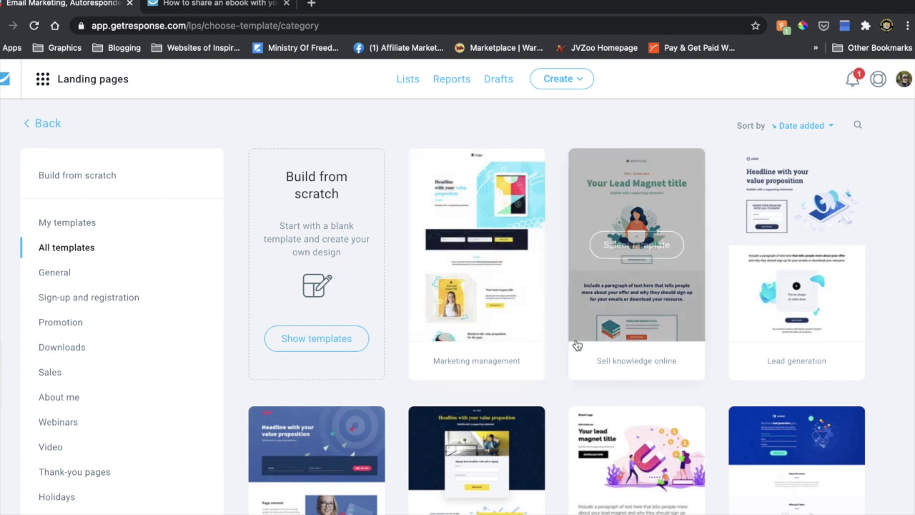
scroll(577, 343, down, 3)
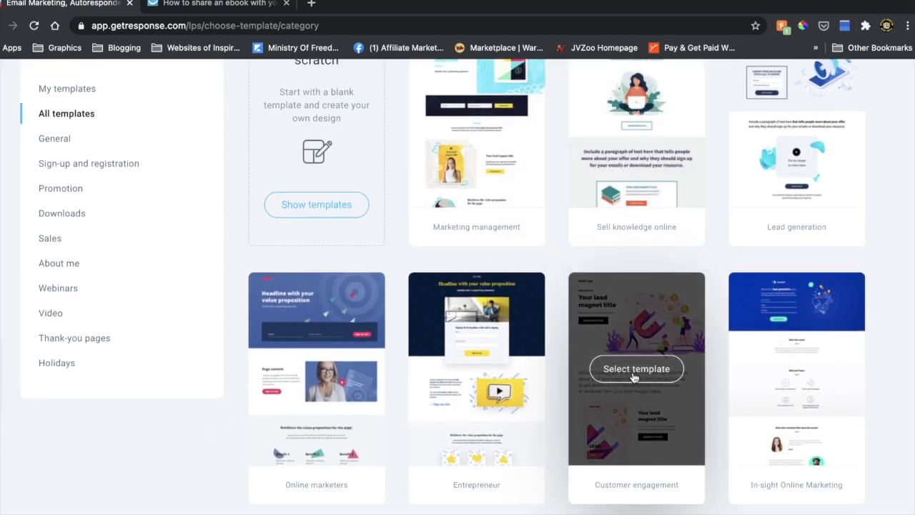
click(634, 371)
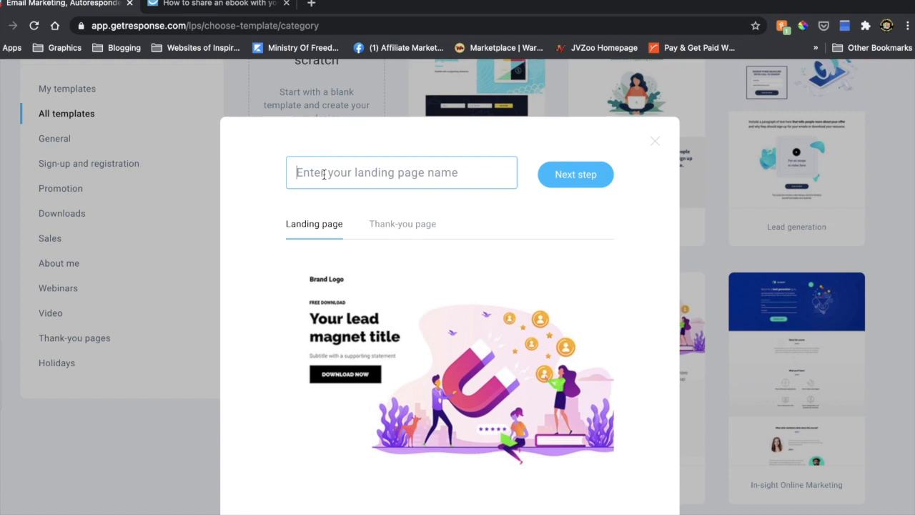
text(10 day list building)
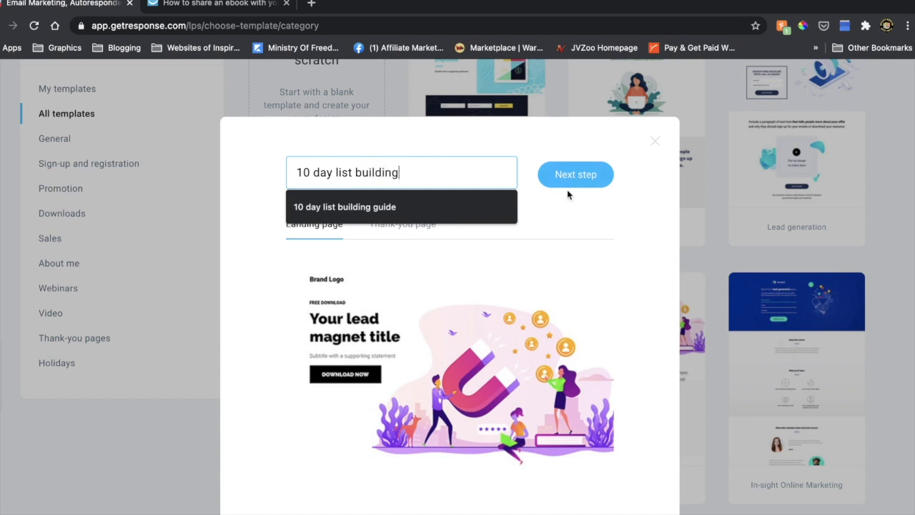
click(575, 177)
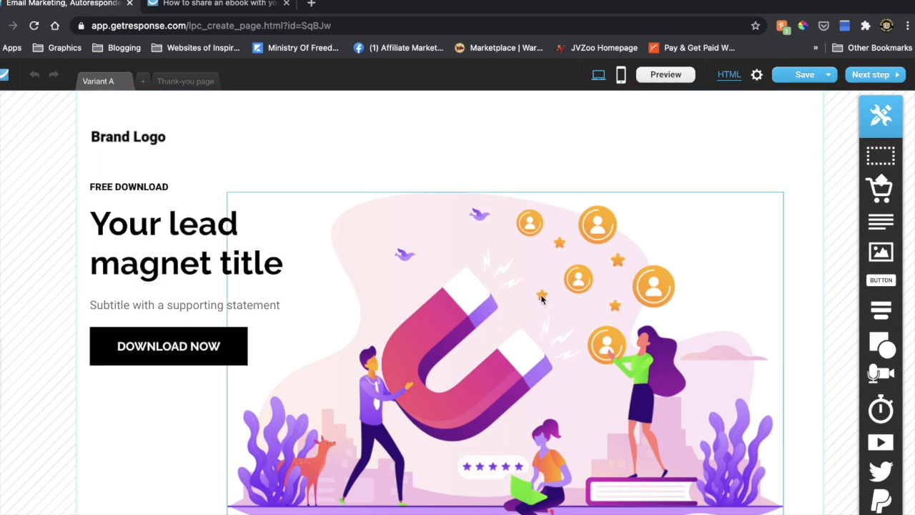
Select the main magnet illustration for replacement and bring up the free GetResponse images
scroll(512, 339, down, 3)
scroll(511, 339, up, 2)
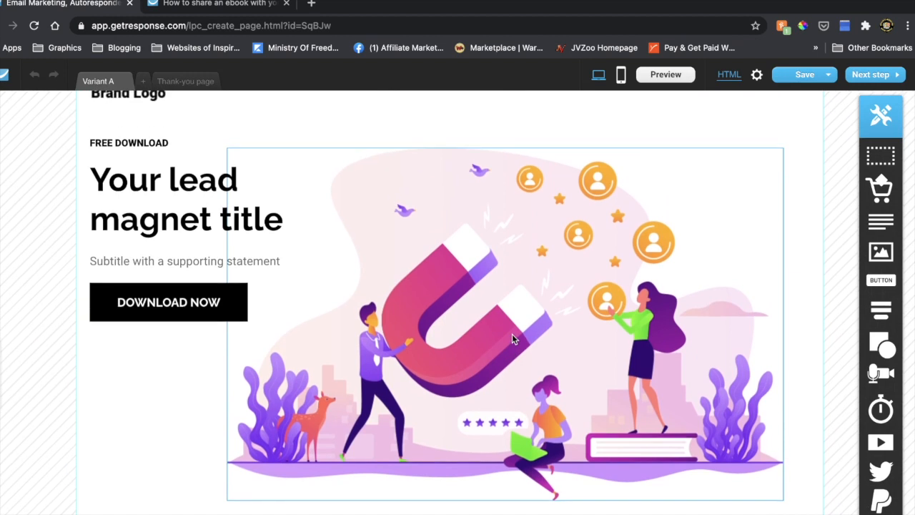
click(493, 290)
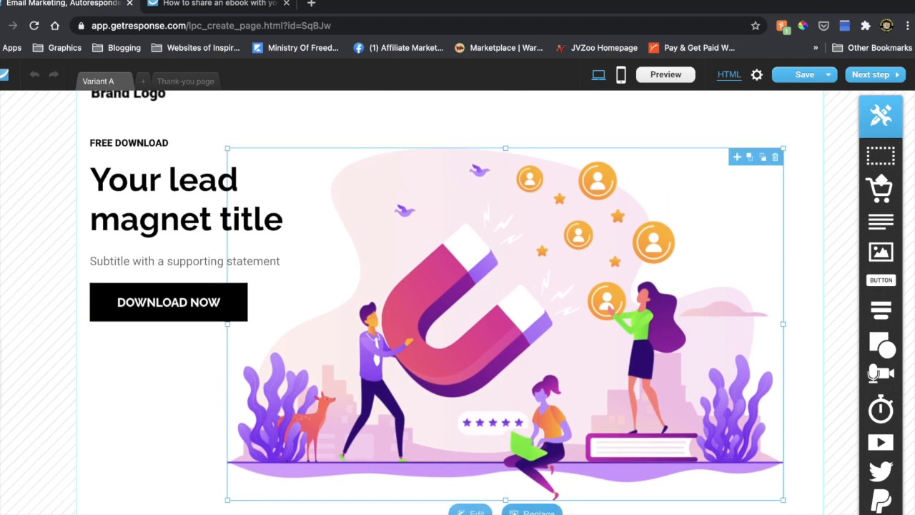
click(532, 511)
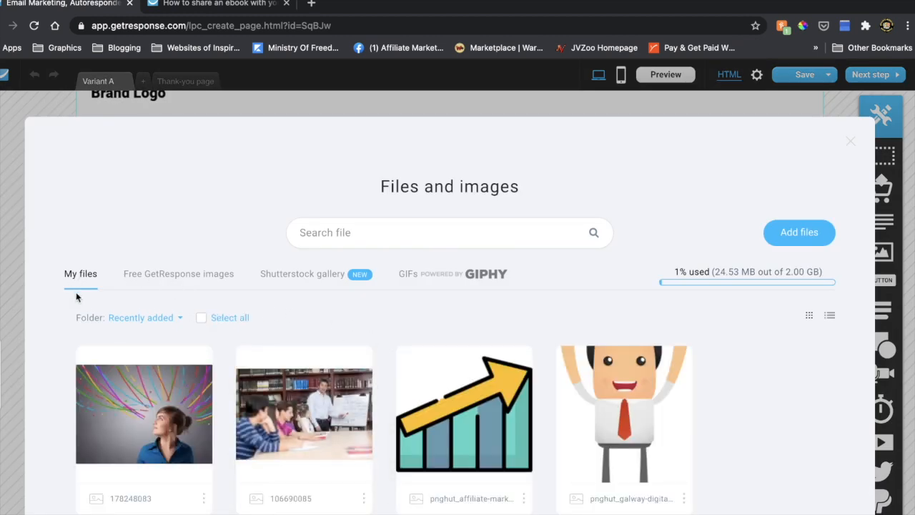
click(177, 277)
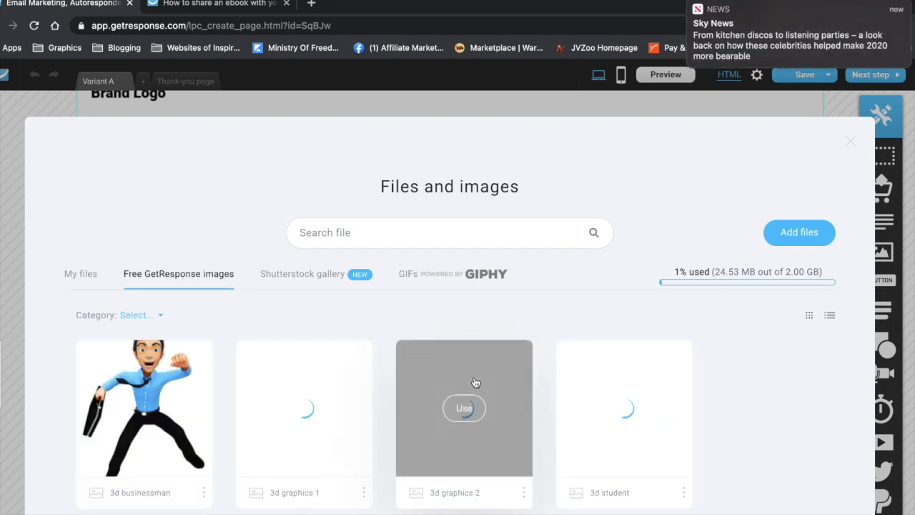
Replace the magnet illustration with the "academic research" photo from the free GetResponse images
scroll(472, 393, down, 6)
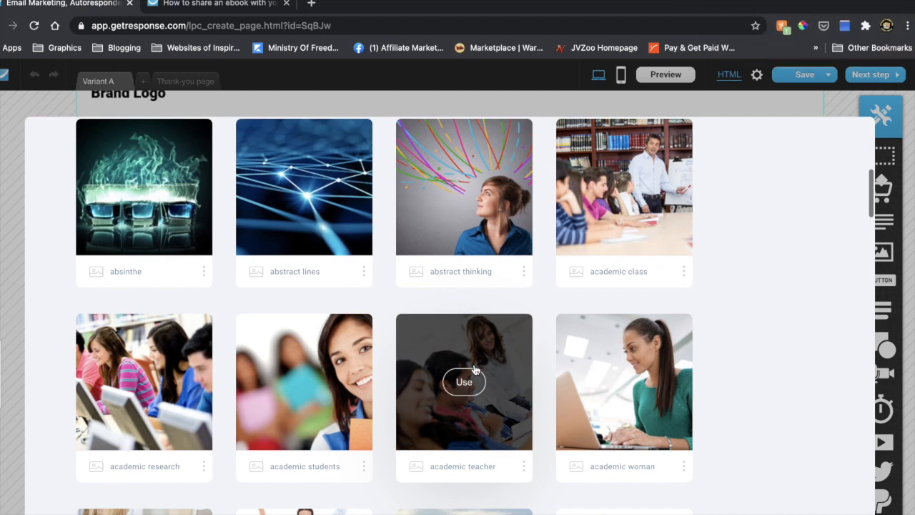
scroll(474, 366, down, 4)
scroll(474, 366, up, 10)
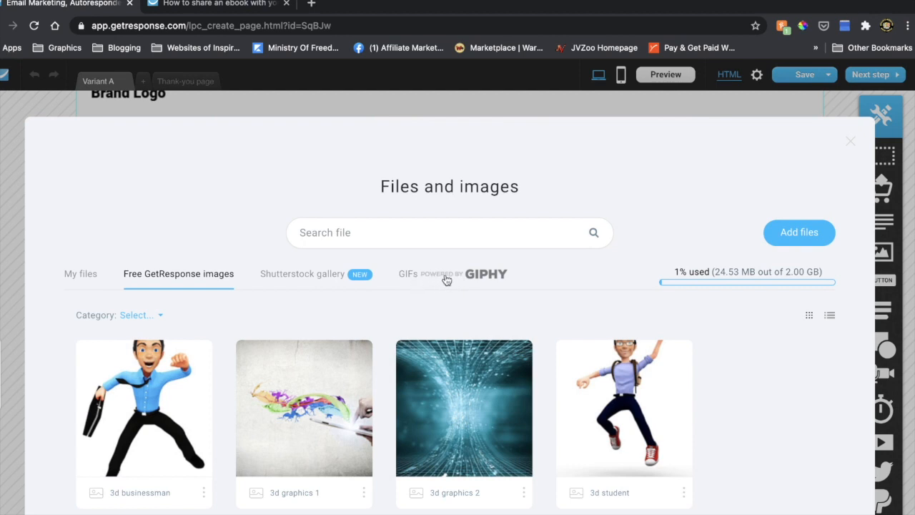
click(799, 235)
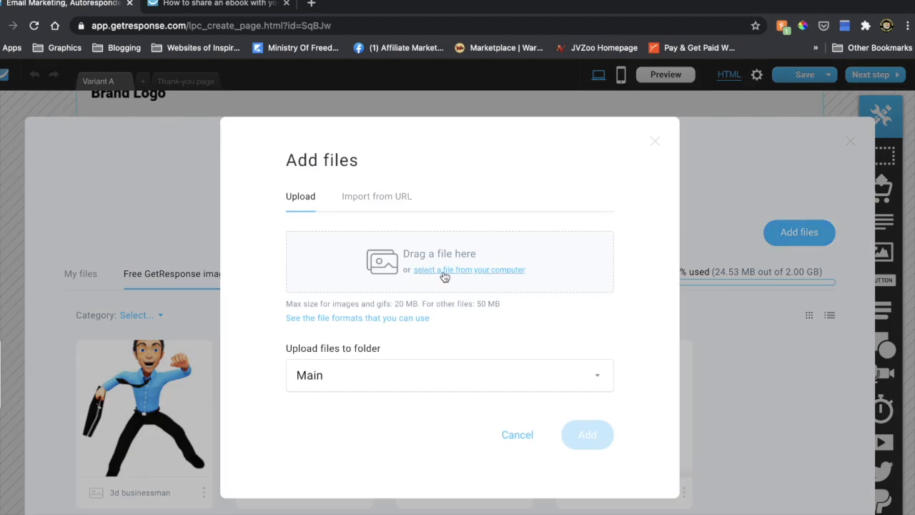
click(656, 142)
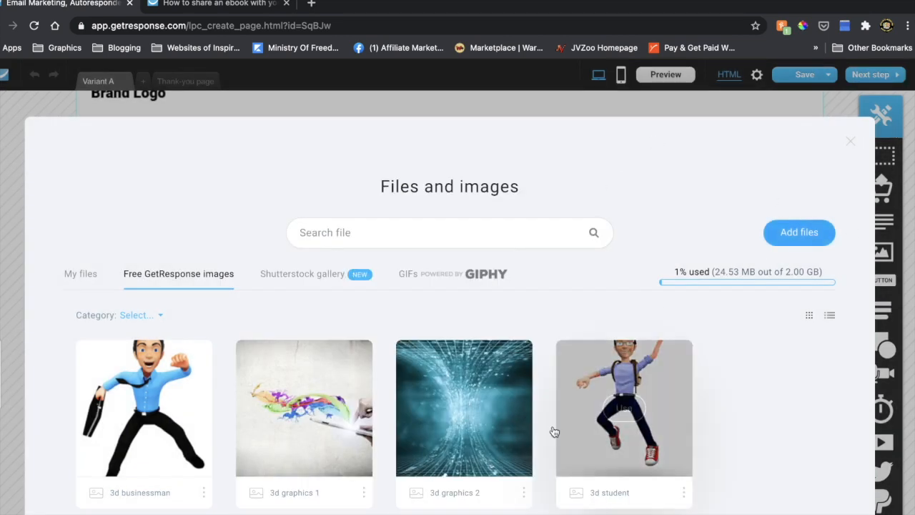
scroll(543, 432, down, 1)
scroll(543, 433, down, 10)
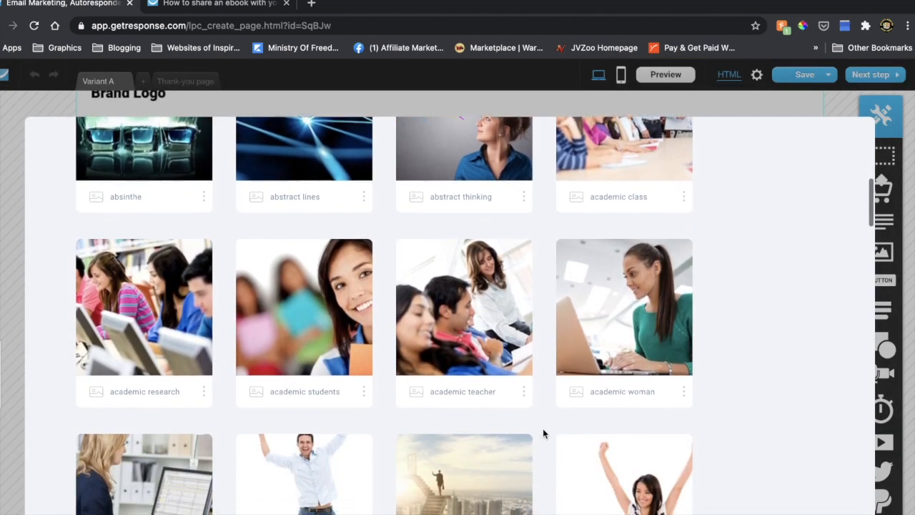
click(143, 301)
click(622, 301)
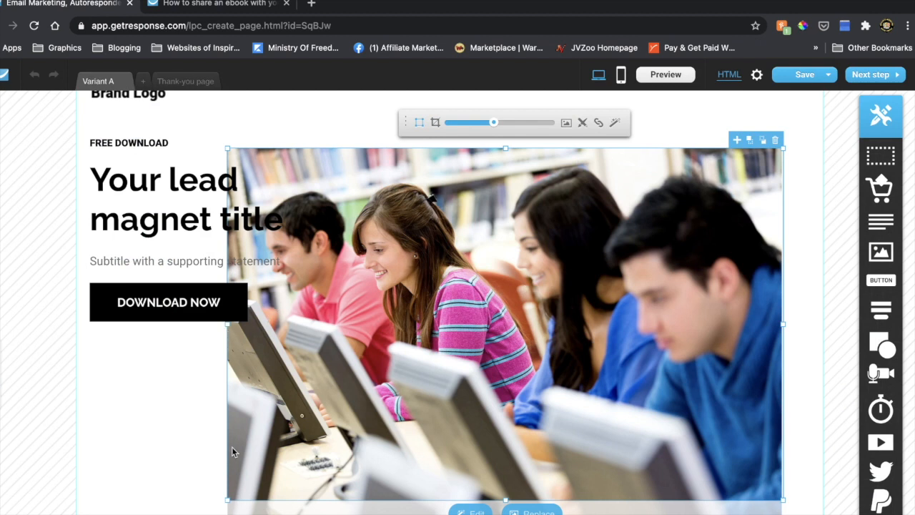
Shrink the main image's frame to clear the headline text and scale the photo down slightly within it
drag(225, 502, 375, 407)
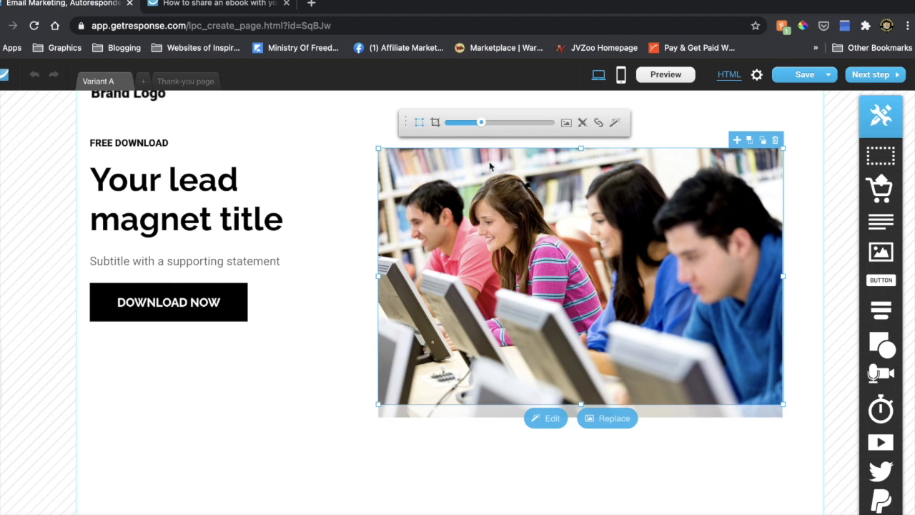
mouse_move(481, 122)
mouse_down()
mouse_move(465, 123)
mouse_move(482, 124)
mouse_up()
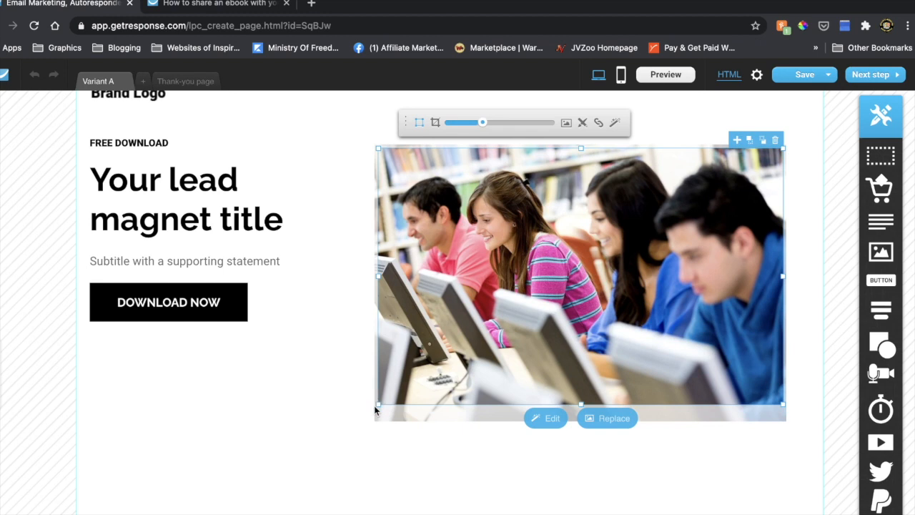
drag(374, 409, 349, 424)
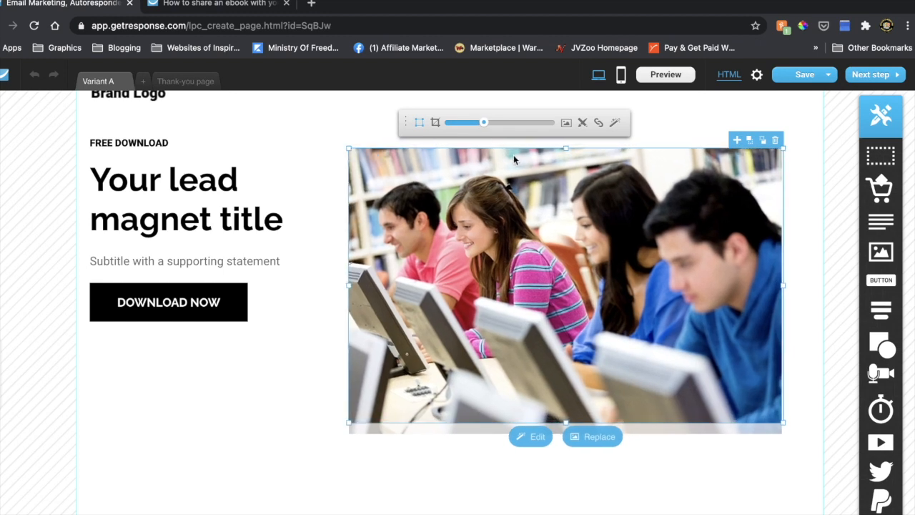
drag(484, 123, 482, 127)
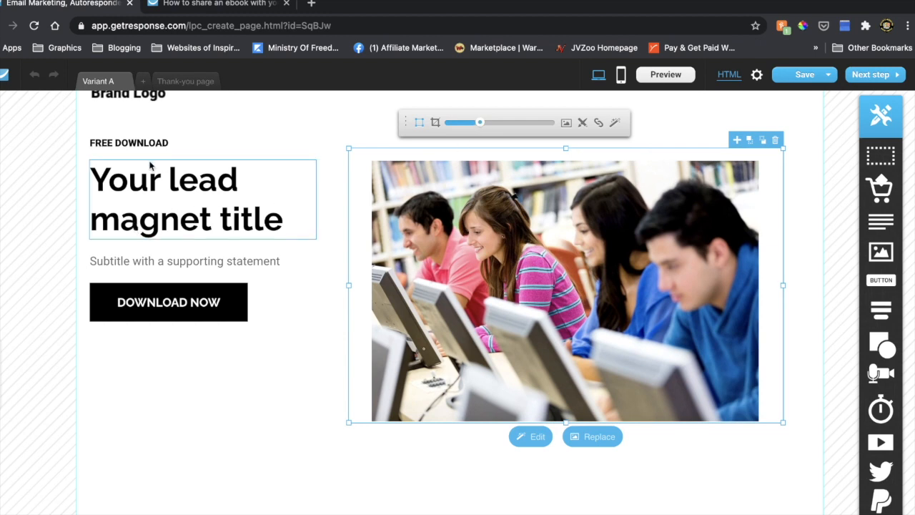
Open the "Your lead magnet title" headline for text editing with its whole text selected
click(184, 213)
click(184, 211)
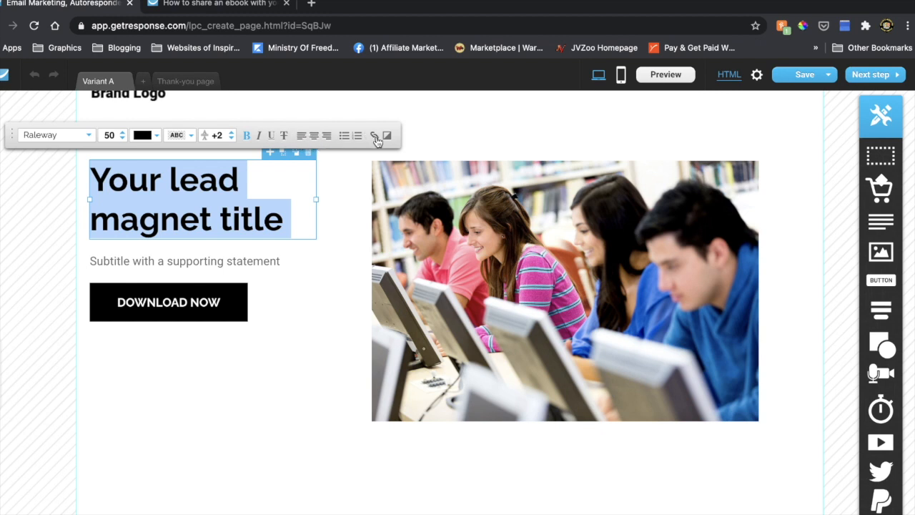
scroll(306, 310, down, 10)
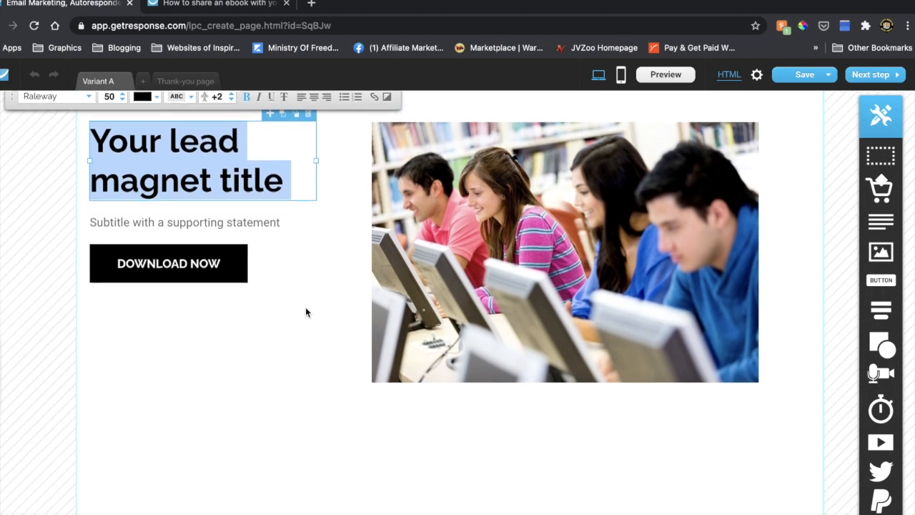
scroll(306, 312, up, 4)
Examine the template's remaining sections, from the intro paragraph through benefits, newsletter sign-up and testimonials to the closing statement
drag(306, 312, 388, 206)
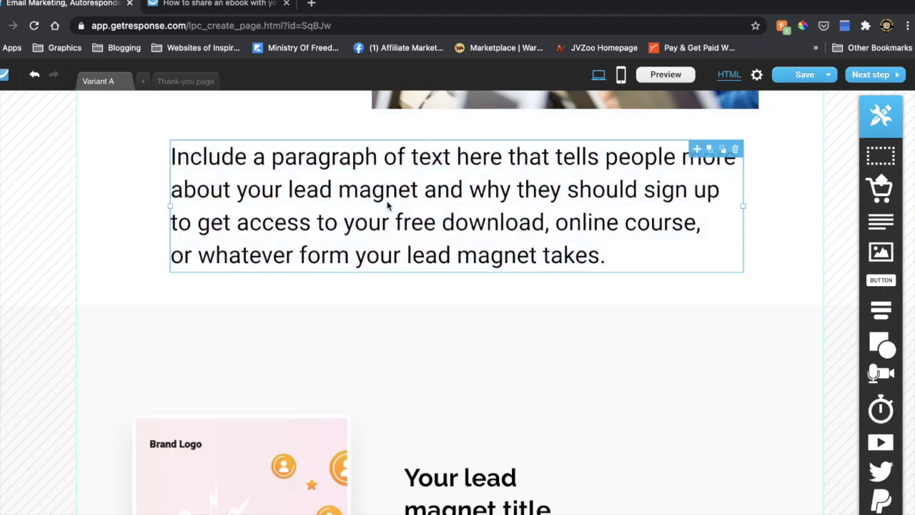
scroll(384, 321, down, 10)
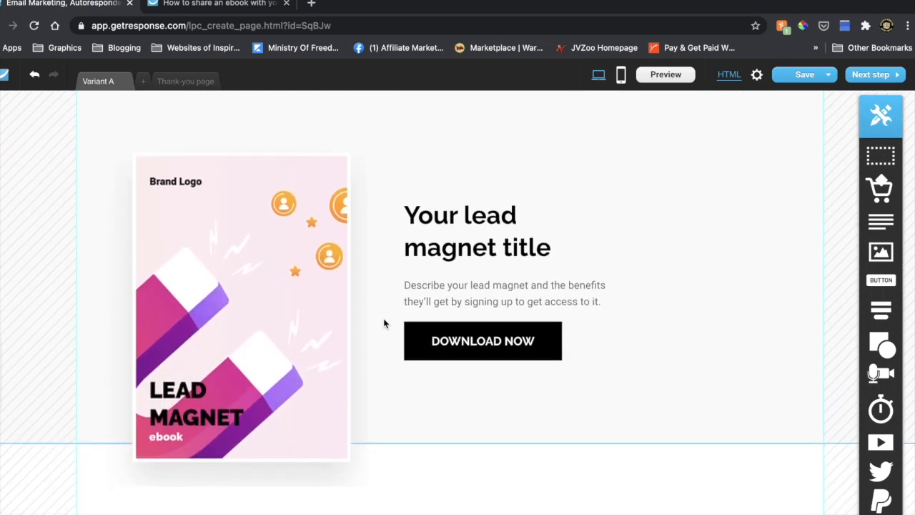
scroll(384, 322, down, 3)
key(super+r)
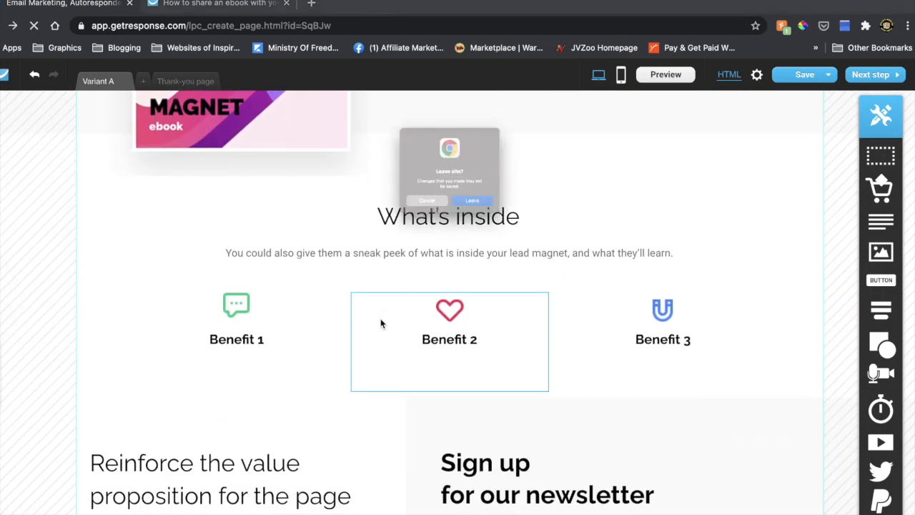
click(412, 222)
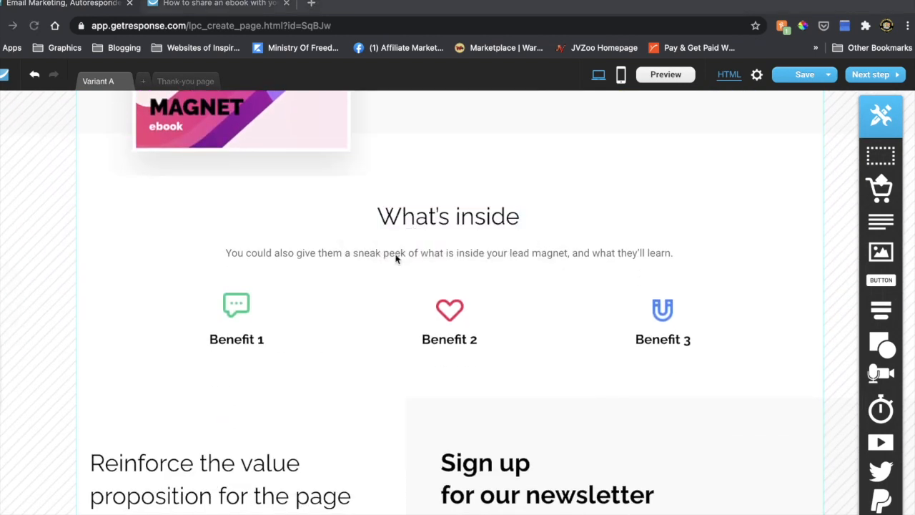
scroll(389, 317, down, 5)
scroll(388, 317, down, 6)
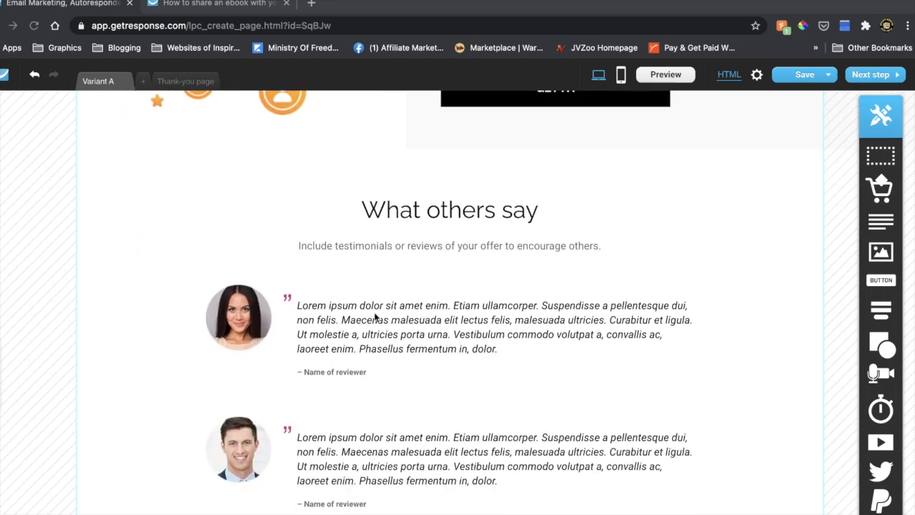
scroll(449, 338, down, 5)
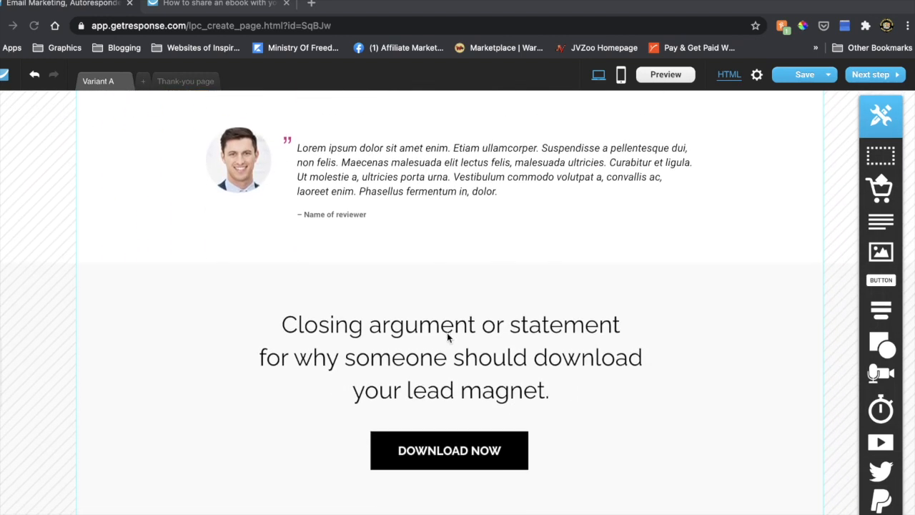
scroll(448, 337, up, 15)
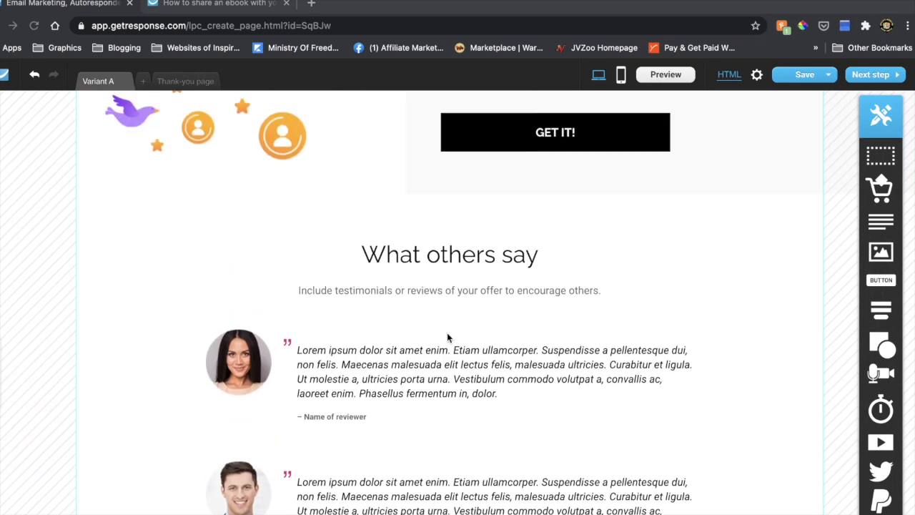
scroll(448, 337, up, 12)
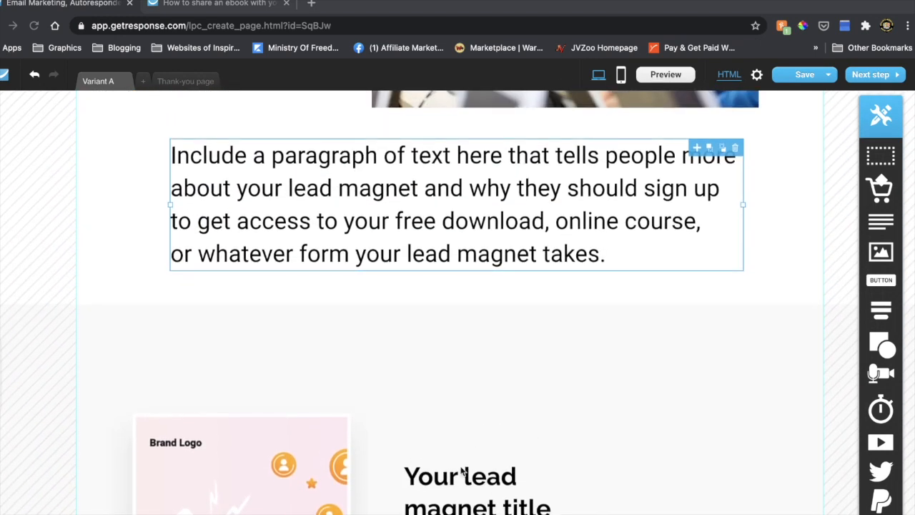
Open the thank-you page and examine its heading, lead magnet block and next-steps text
scroll(479, 442, up, 2)
scroll(478, 442, up, 3)
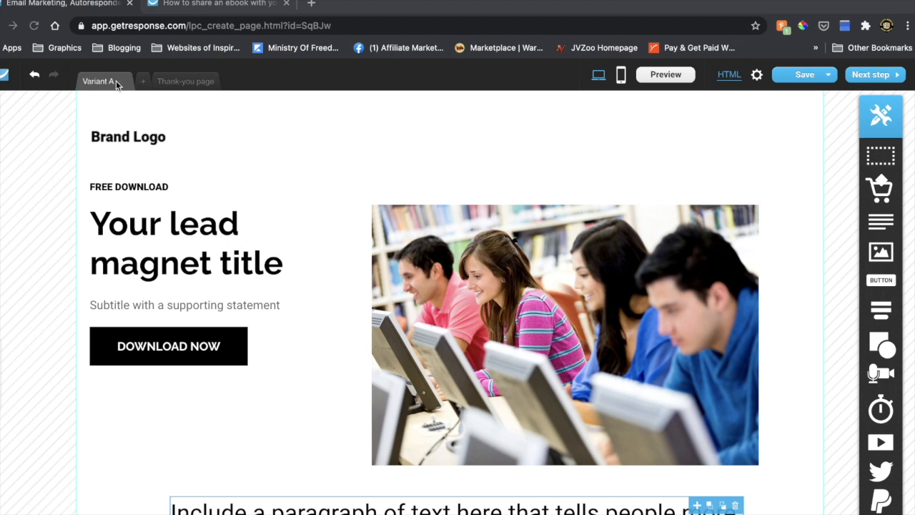
click(186, 83)
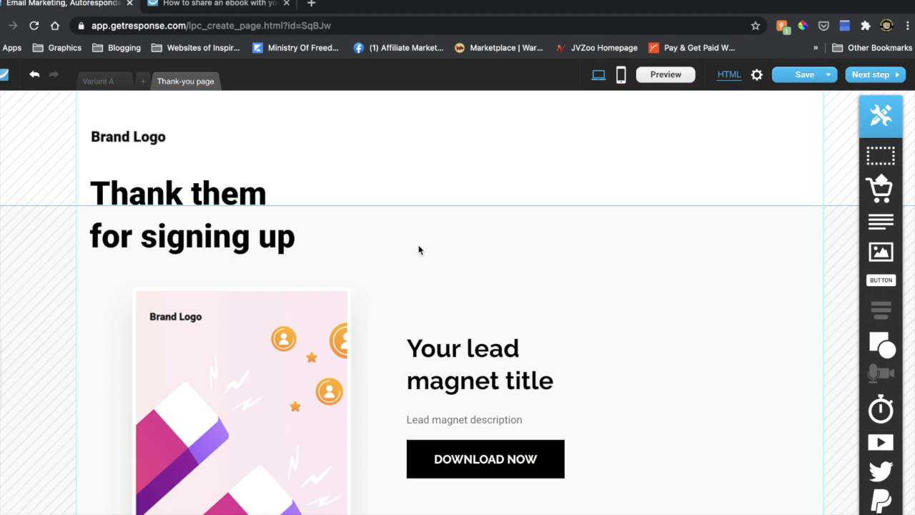
scroll(419, 249, down, 1)
scroll(419, 250, down, 5)
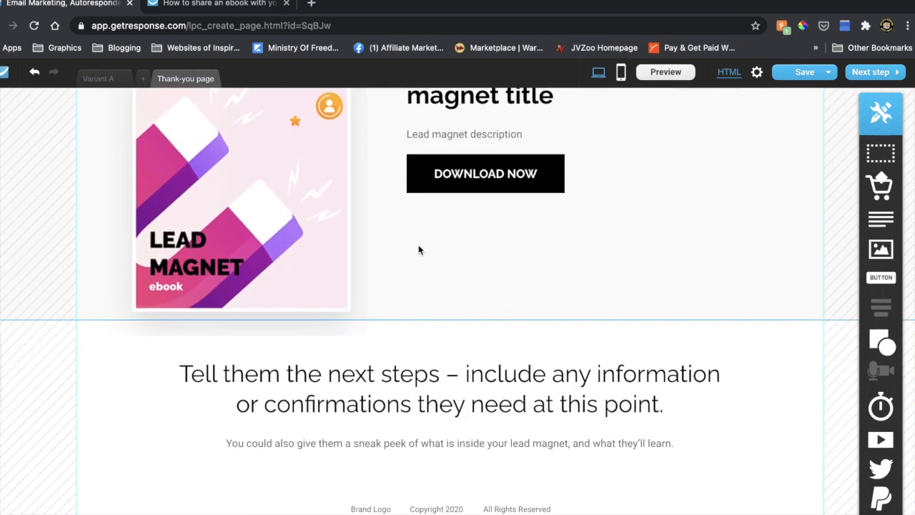
scroll(419, 249, up, 5)
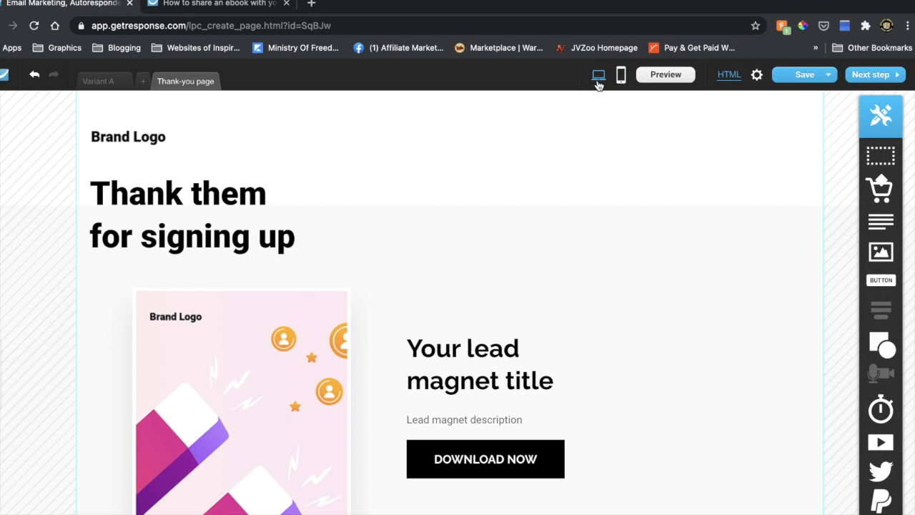
Generate the mobile version of the thank-you page and review its layout
click(621, 78)
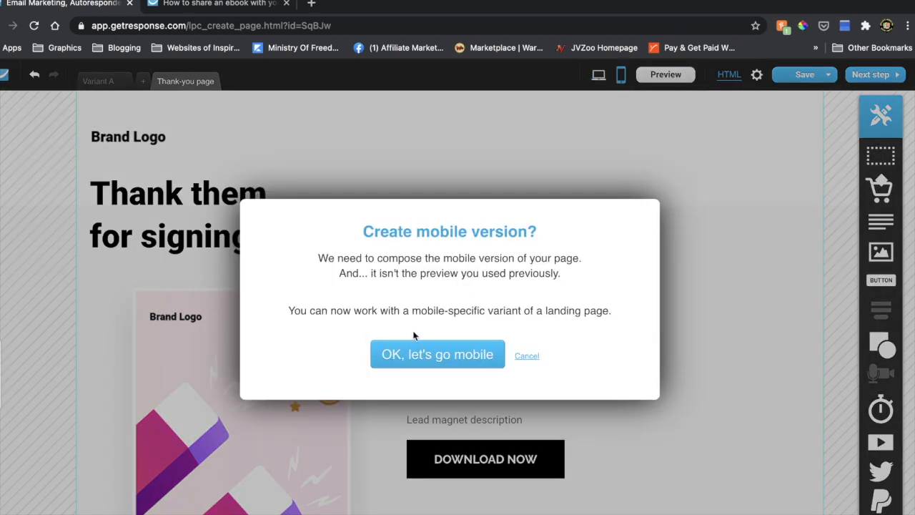
click(436, 353)
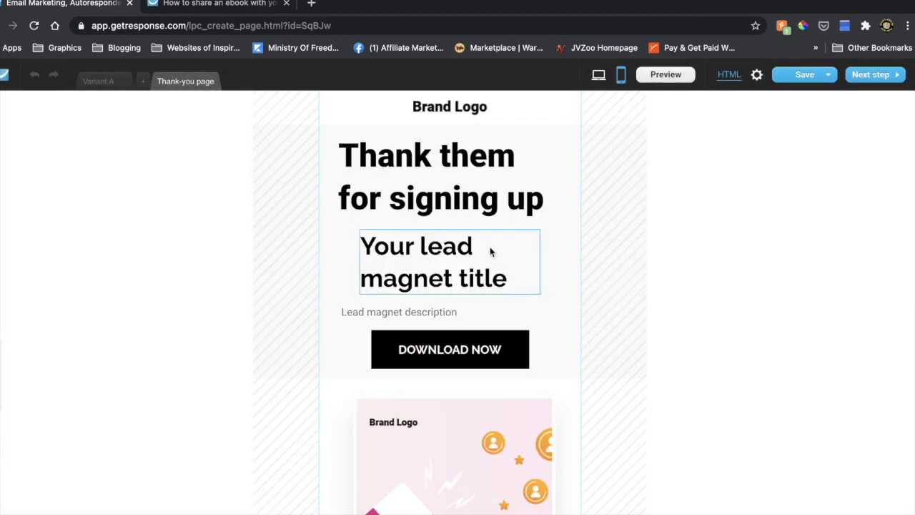
scroll(489, 246, down, 5)
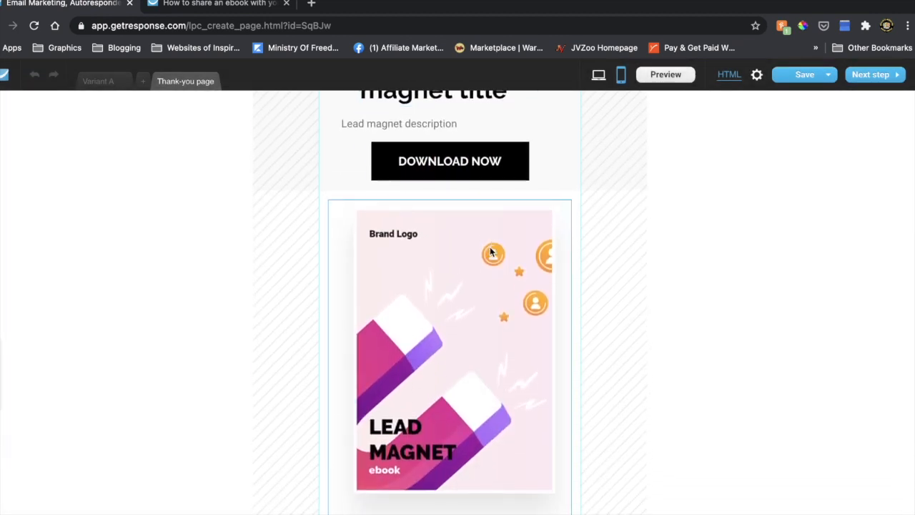
scroll(489, 246, up, 5)
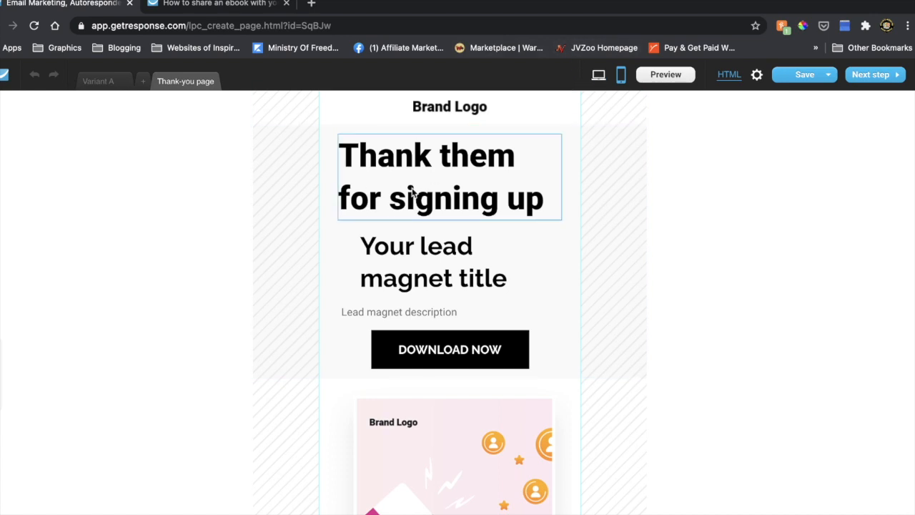
Return to the desktop version of the thank-you page and review its lead magnet section
click(602, 82)
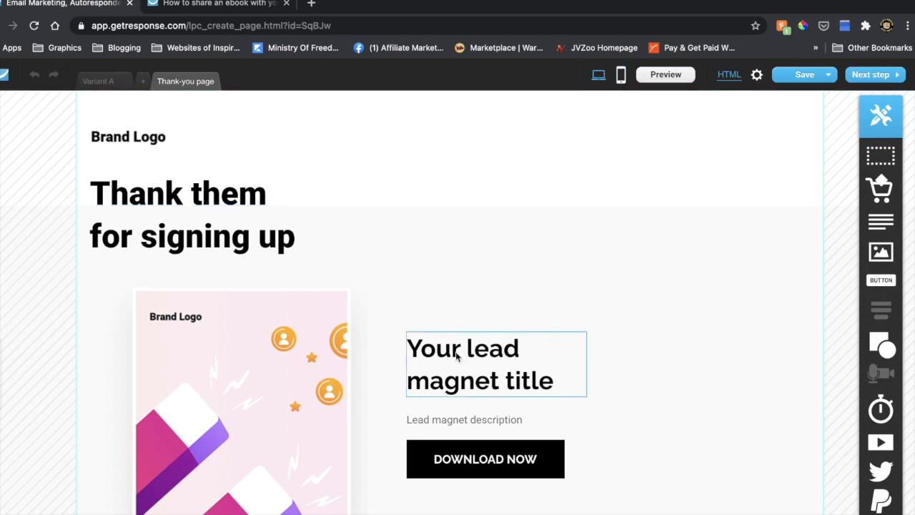
scroll(595, 303, down, 3)
scroll(595, 303, up, 3)
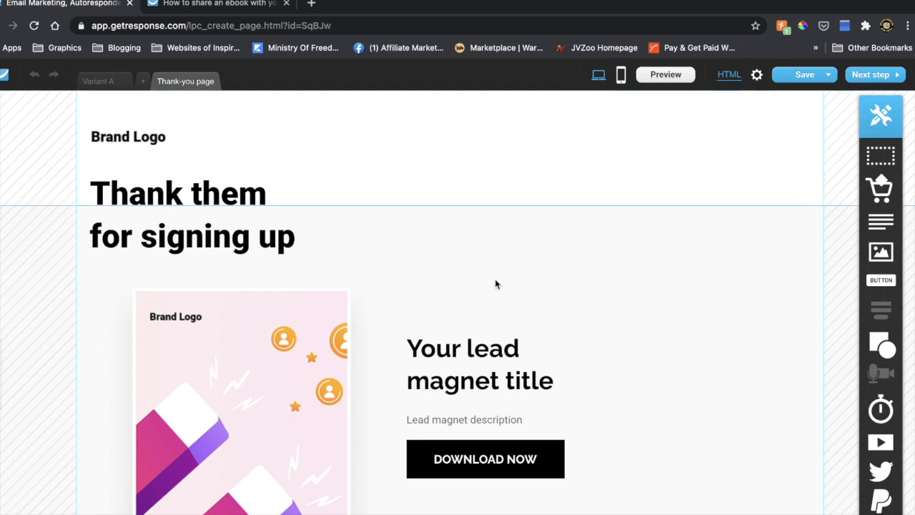
scroll(496, 285, down, 5)
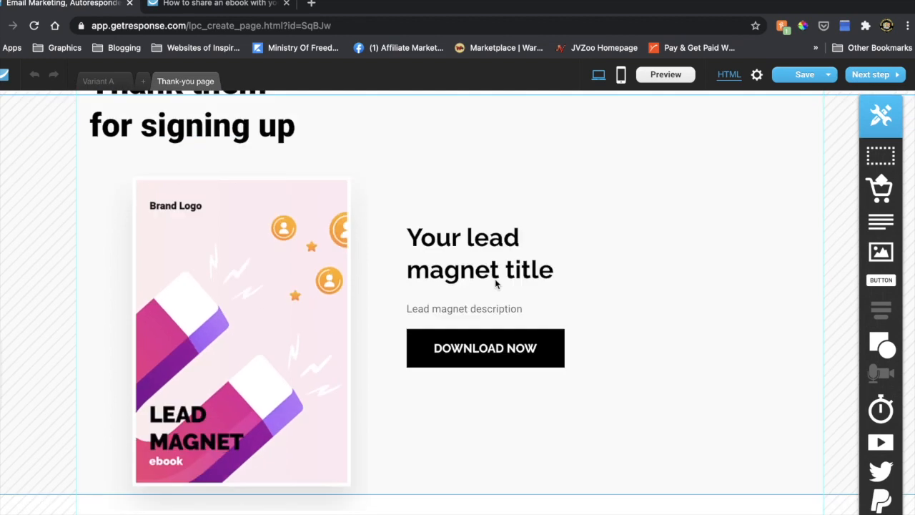
scroll(529, 331, up, 1)
scroll(513, 329, up, 4)
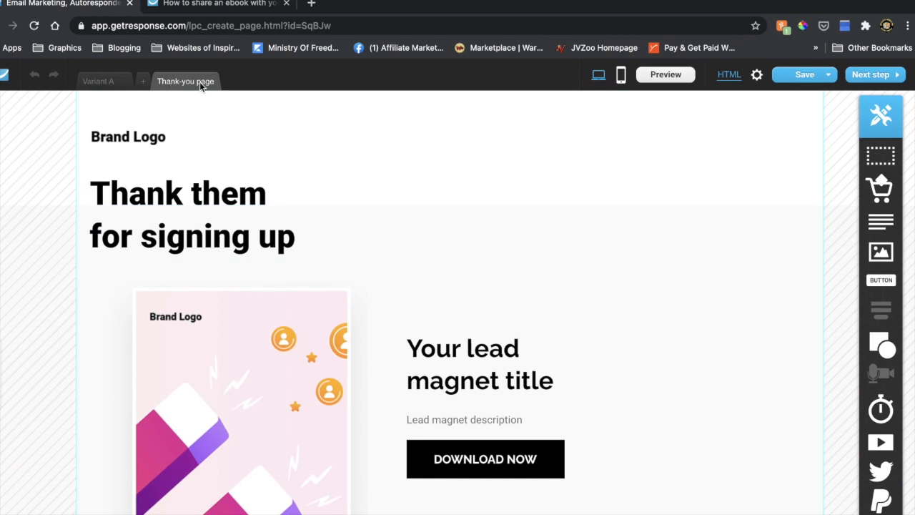
Add a new button beneath the thank-you page's "DOWNLOAD NOW" button and inspect its link settings
scroll(586, 284, down, 2)
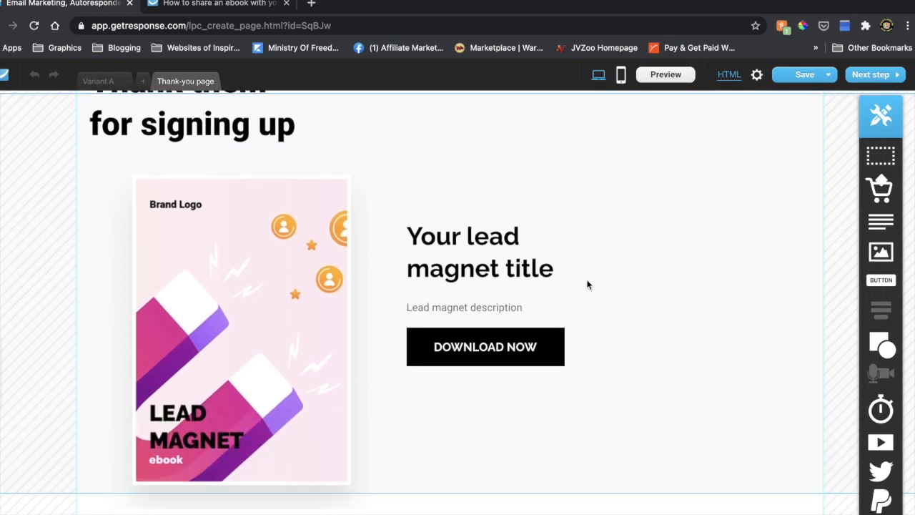
scroll(748, 326, down, 2)
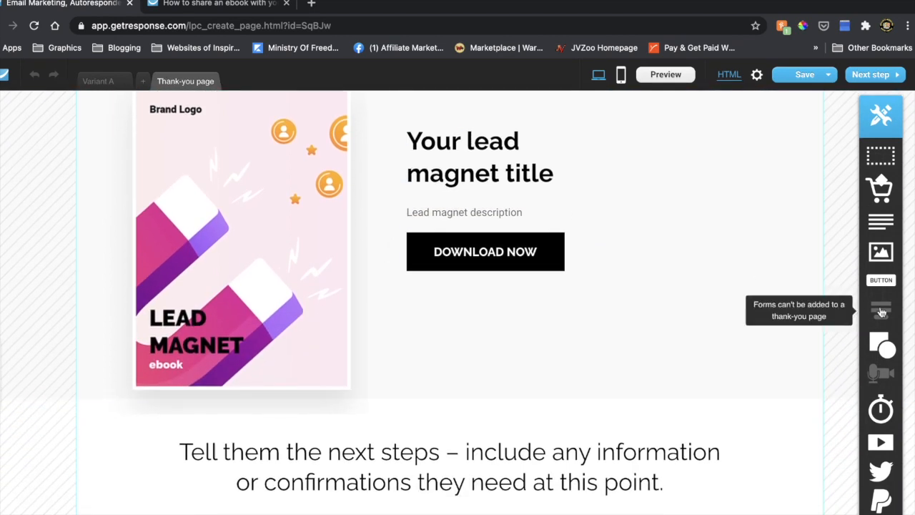
drag(881, 285, 485, 330)
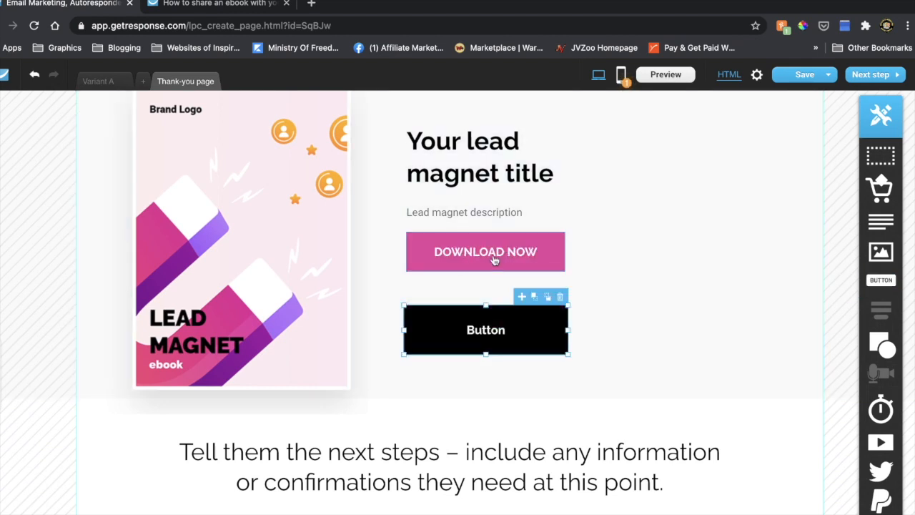
double_click(516, 323)
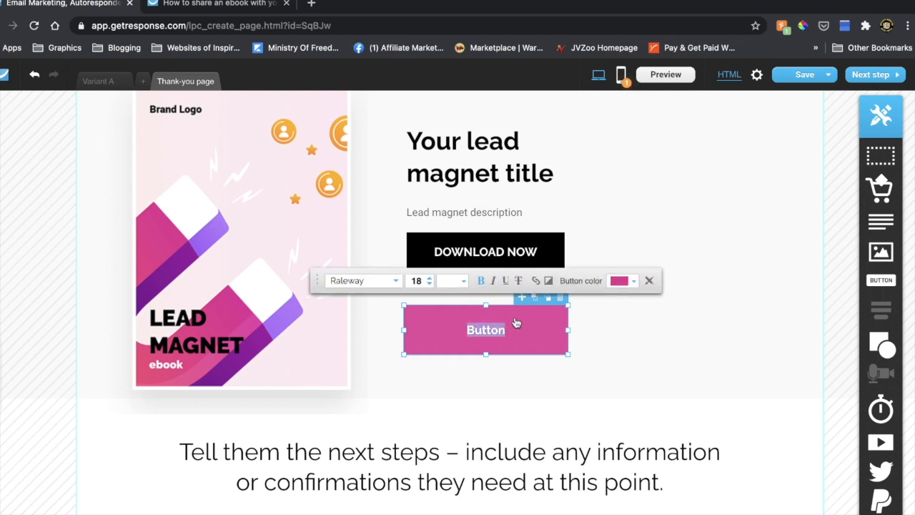
click(537, 282)
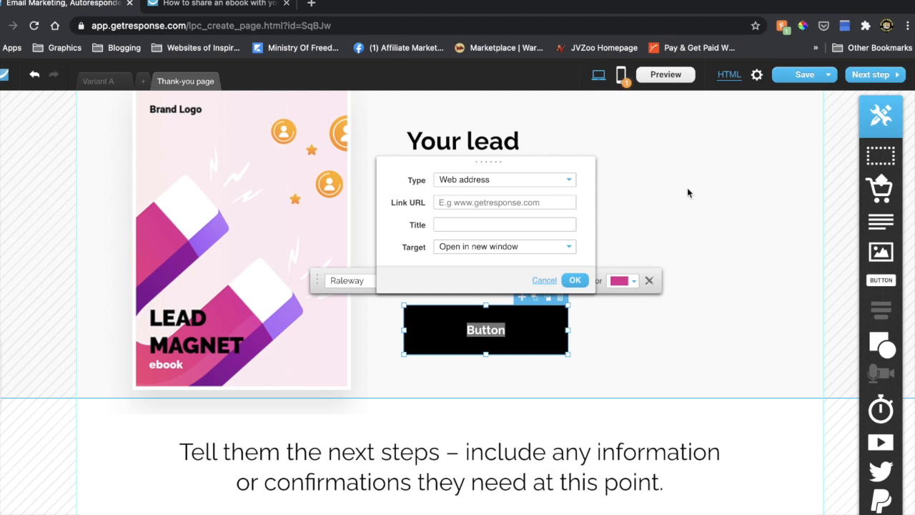
click(708, 247)
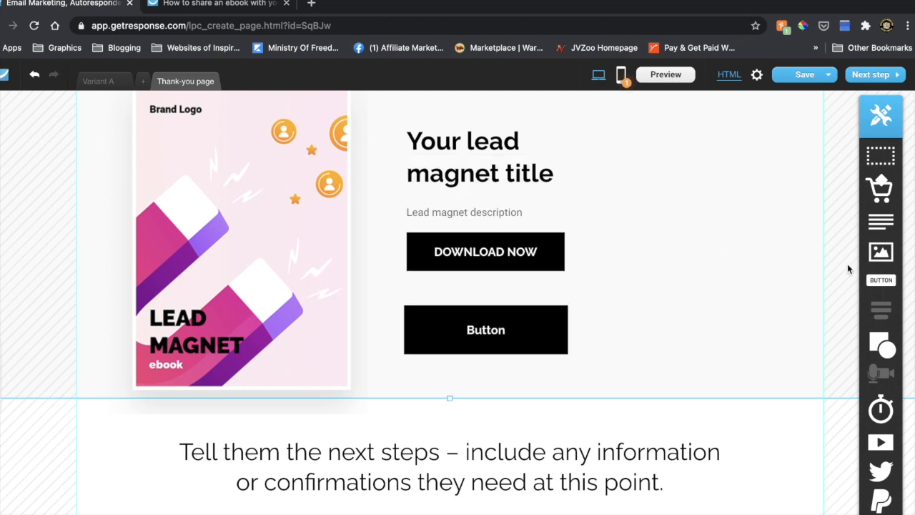
Place an image element beside the thank-you page's buttons and browse the stored files for a replacement picture
drag(880, 257, 672, 251)
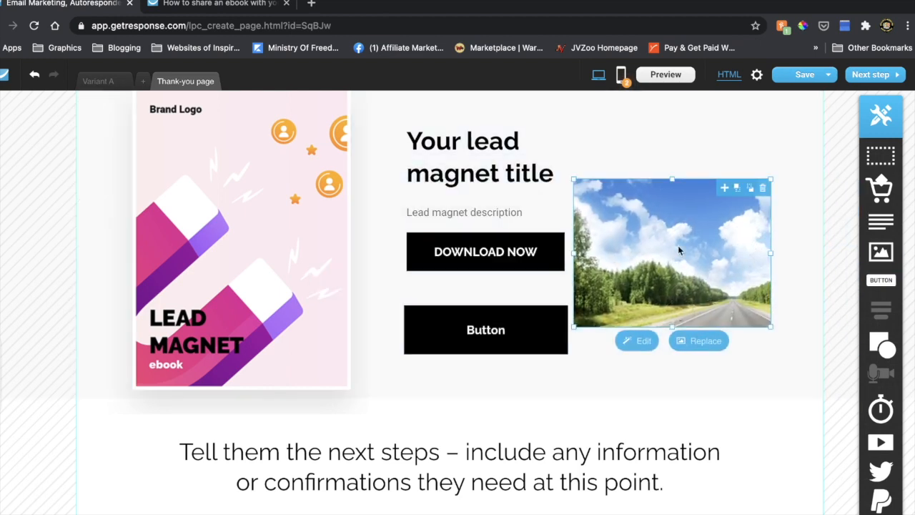
click(697, 342)
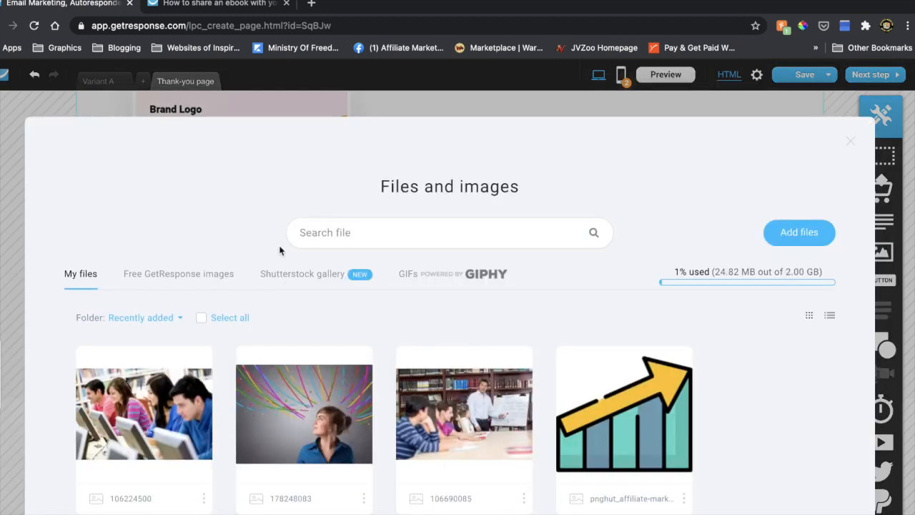
mouse_move(142, 379)
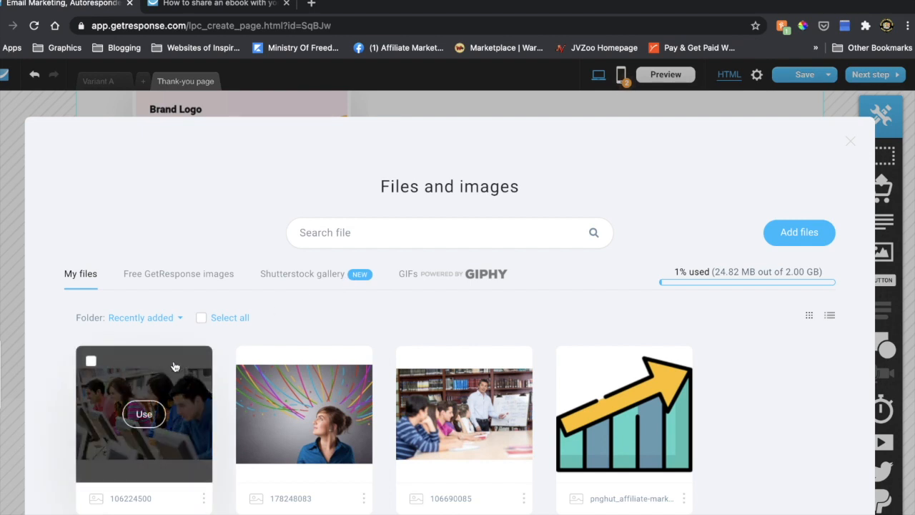
mouse_move(311, 398)
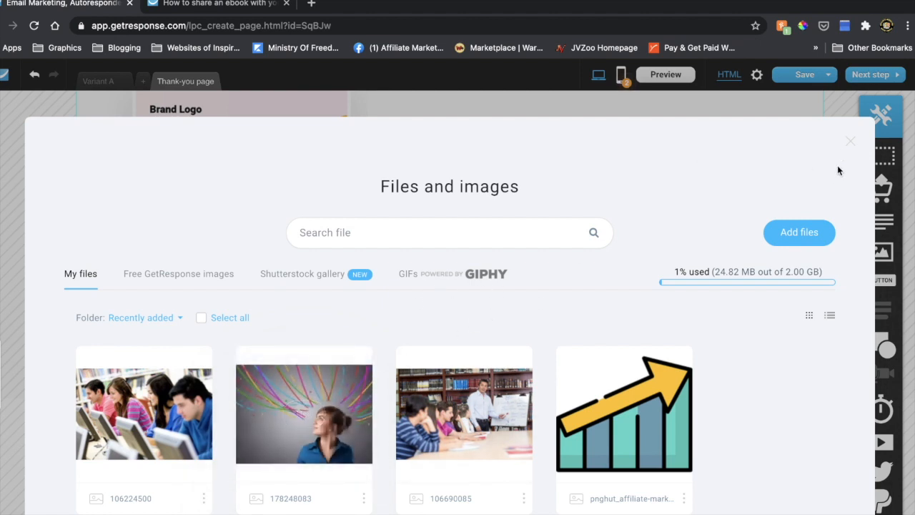
click(851, 141)
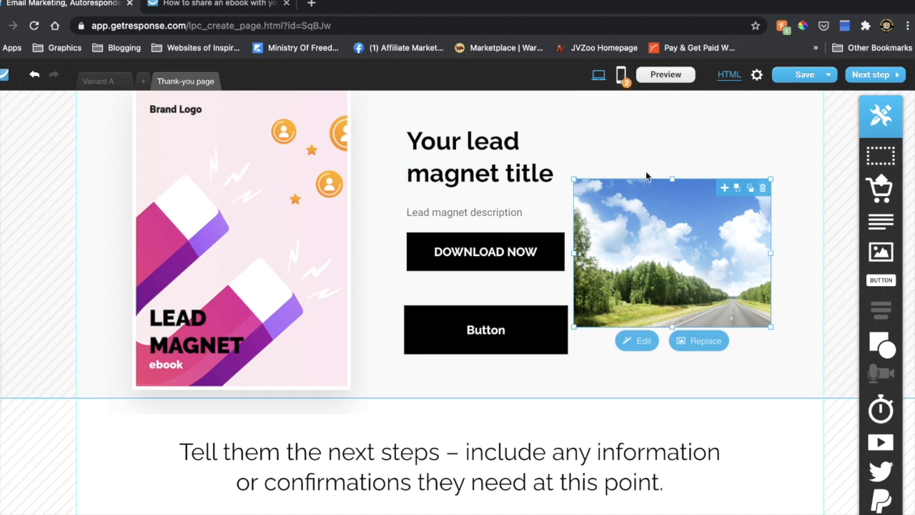
Save the landing page with the current thank-you page changes
scroll(612, 224, up, 3)
mouse_move(800, 80)
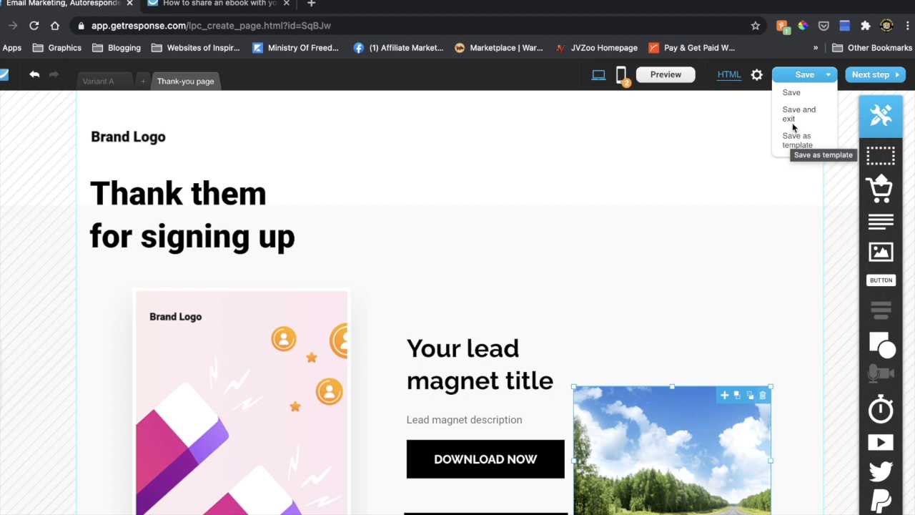
click(792, 96)
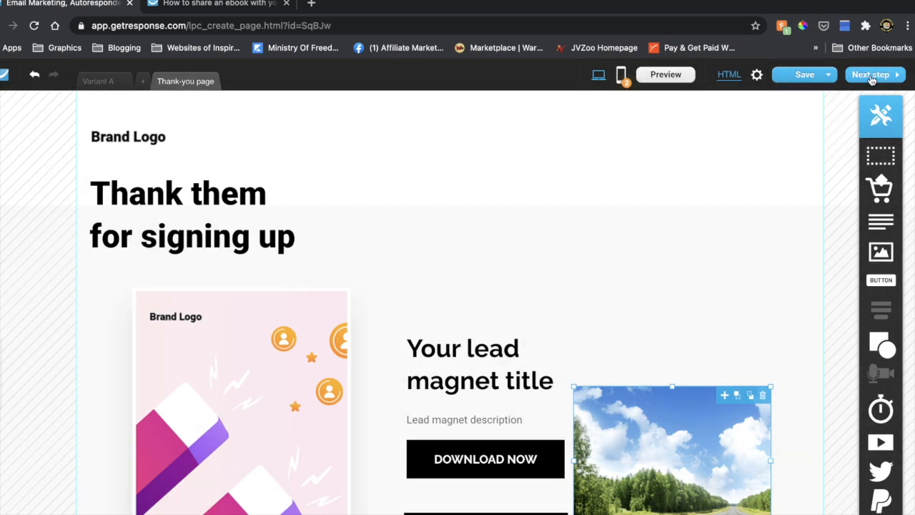
Attempt to proceed, return to the editor to generate Variant A's mobile version, and review that version's layout
click(871, 77)
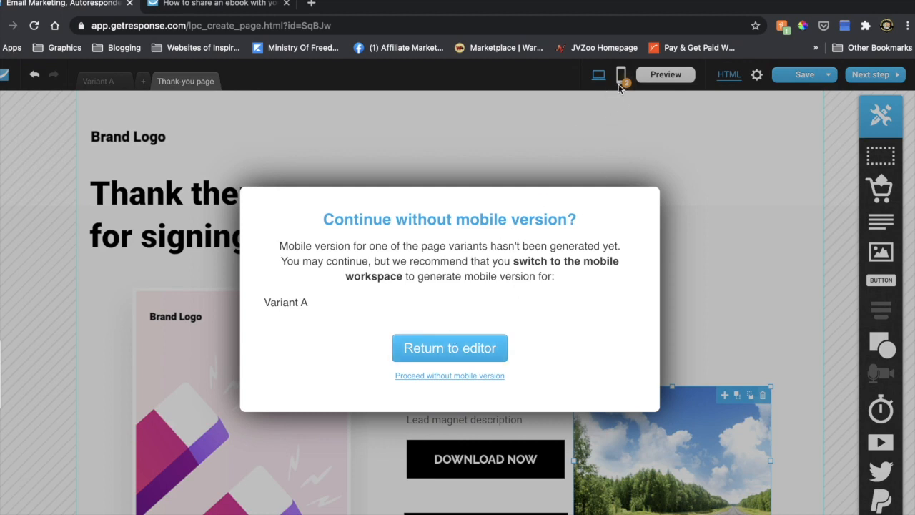
click(448, 349)
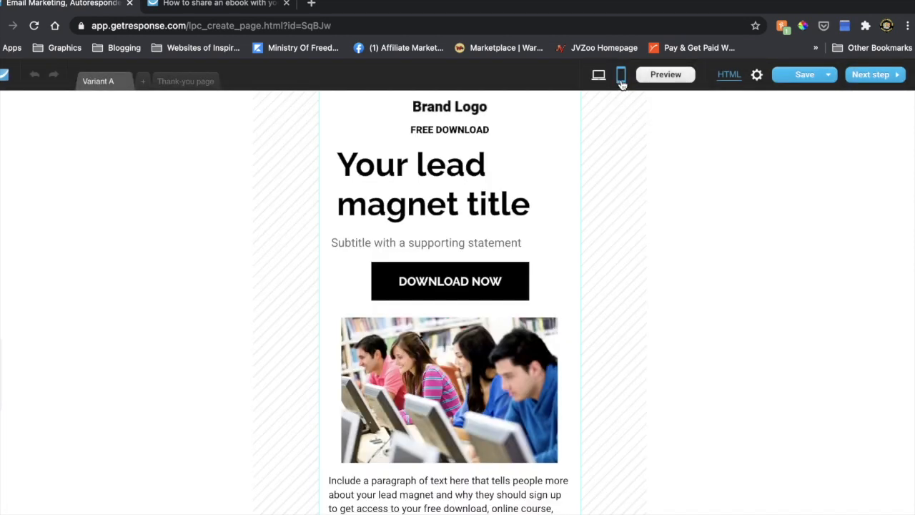
scroll(492, 241, down, 6)
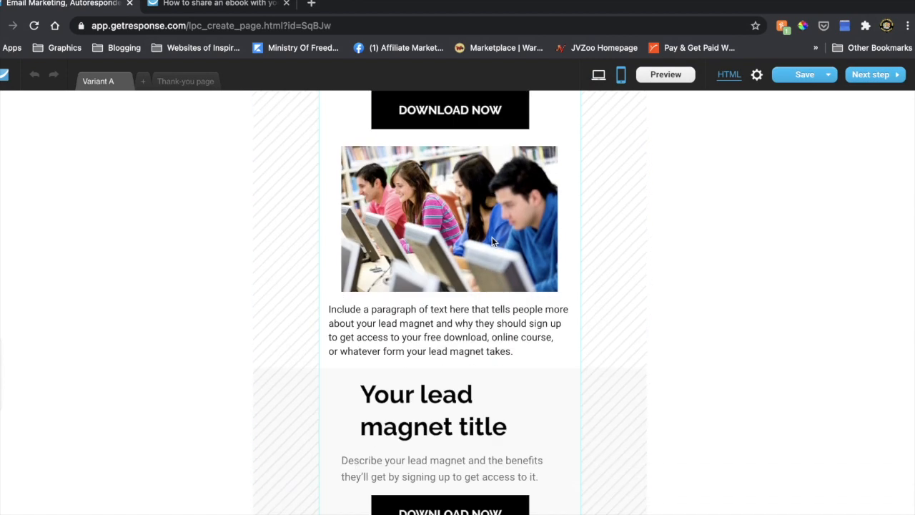
scroll(492, 243, down, 13)
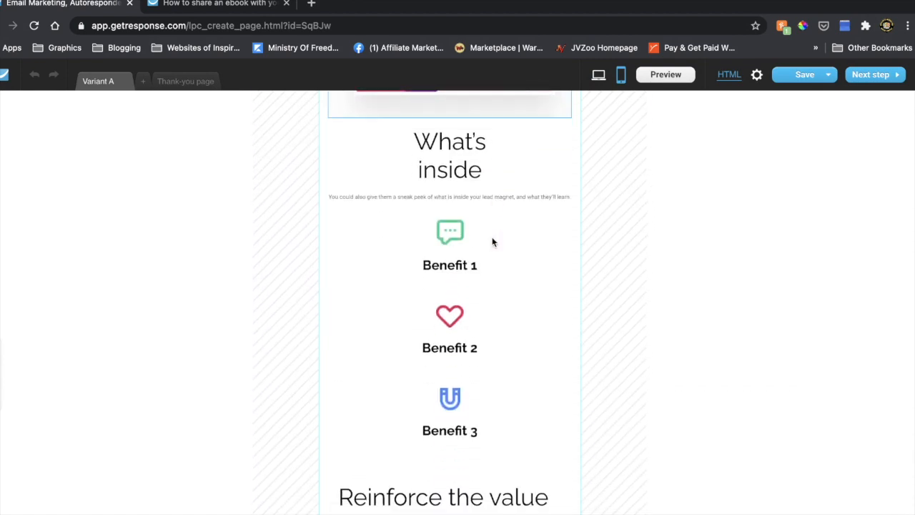
scroll(492, 243, up, 19)
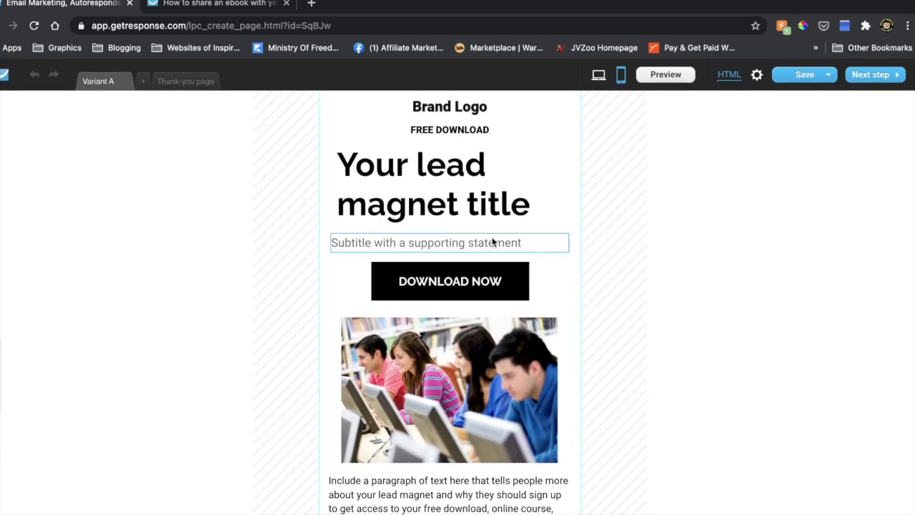
scroll(438, 305, down, 4)
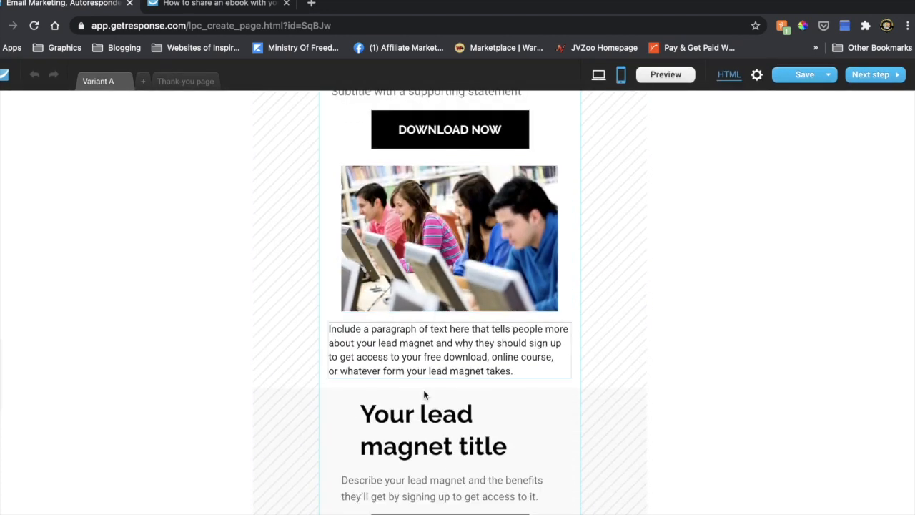
scroll(450, 421, up, 4)
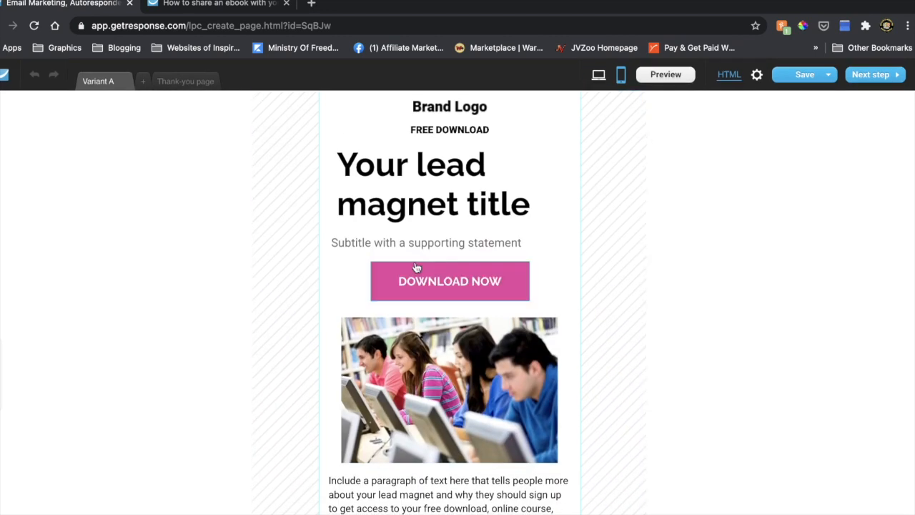
Compare the desktop and mobile versions of Variant A, ending on the mobile version
click(599, 76)
scroll(246, 376, down, 5)
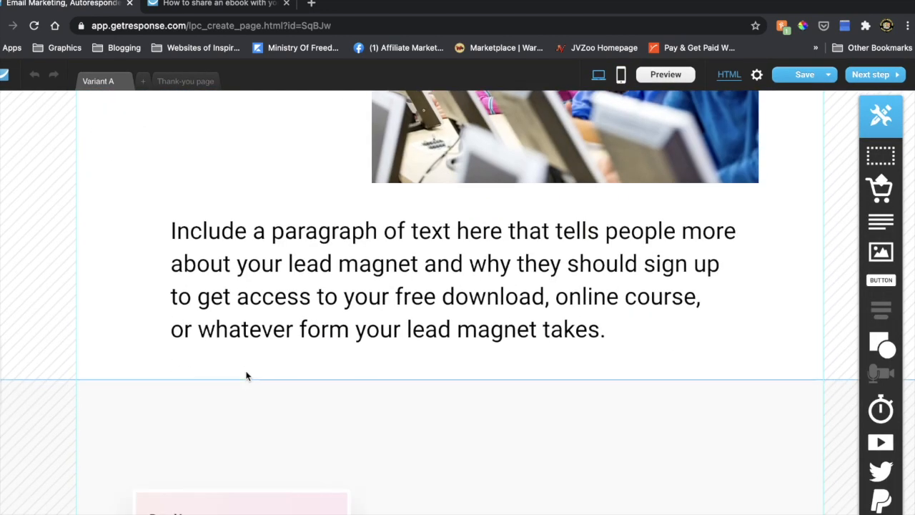
scroll(245, 376, up, 5)
scroll(247, 358, down, 1)
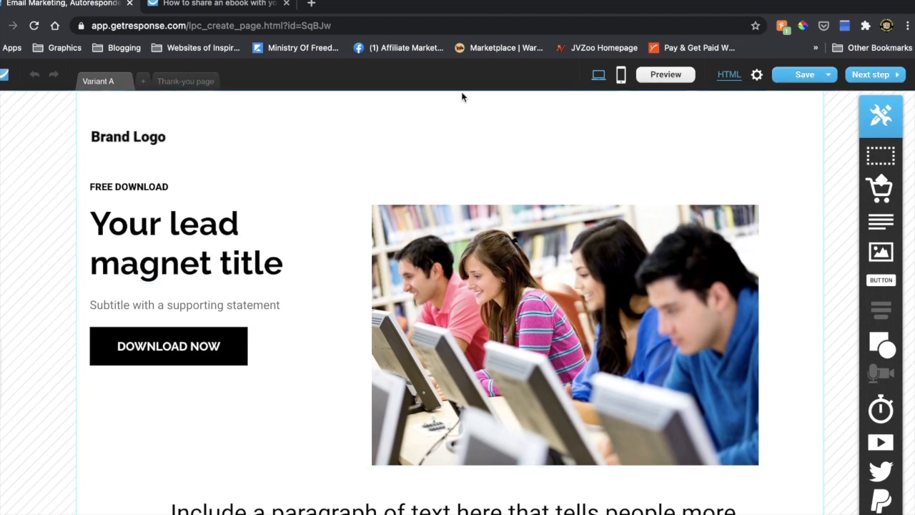
click(622, 79)
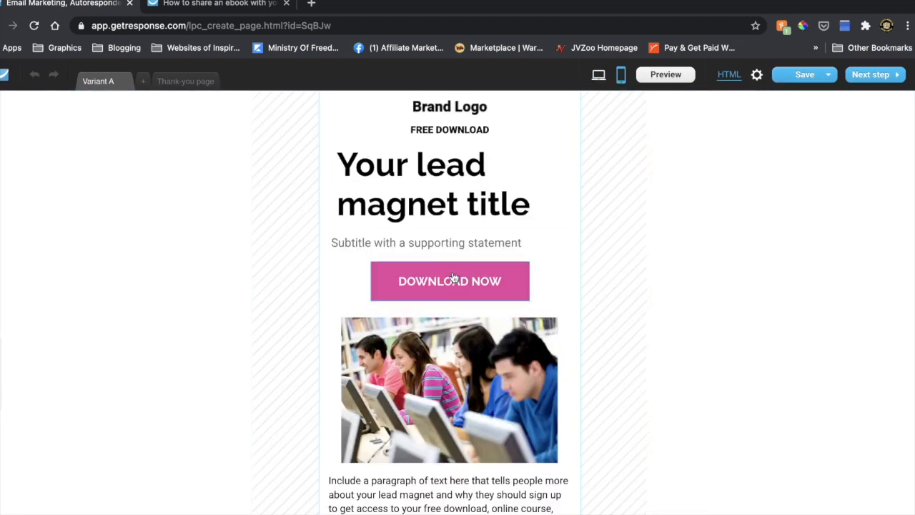
Check Variant A's mobile layout from the headline down to the second download section, and proceed to the landing page settings
scroll(477, 316, down, 1)
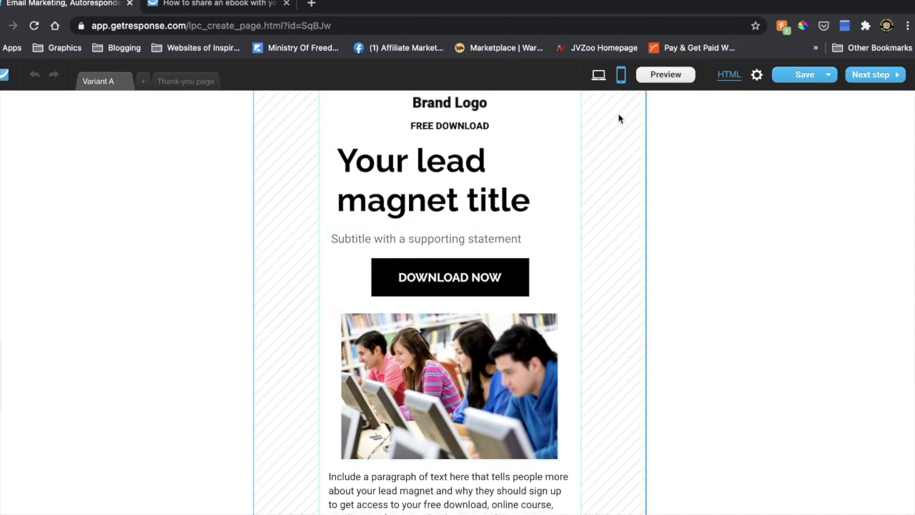
scroll(519, 249, down, 3)
scroll(462, 249, up, 3)
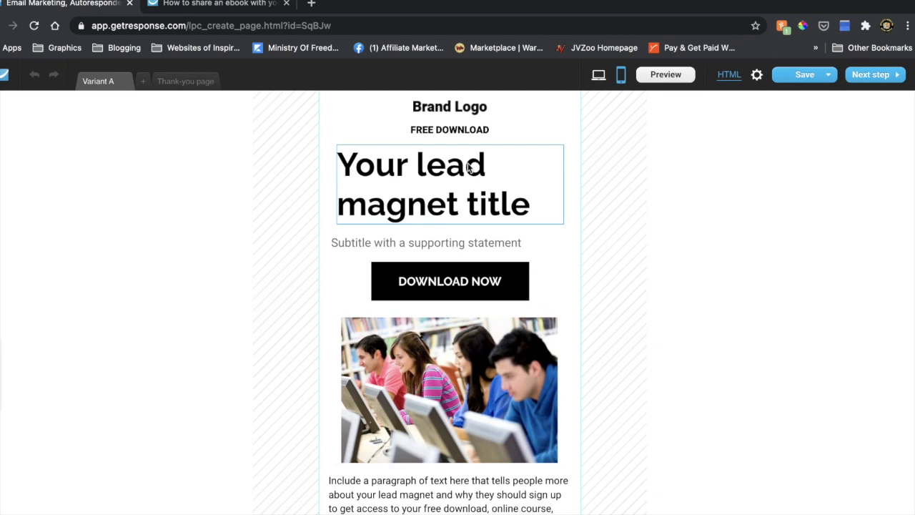
scroll(448, 324, down, 5)
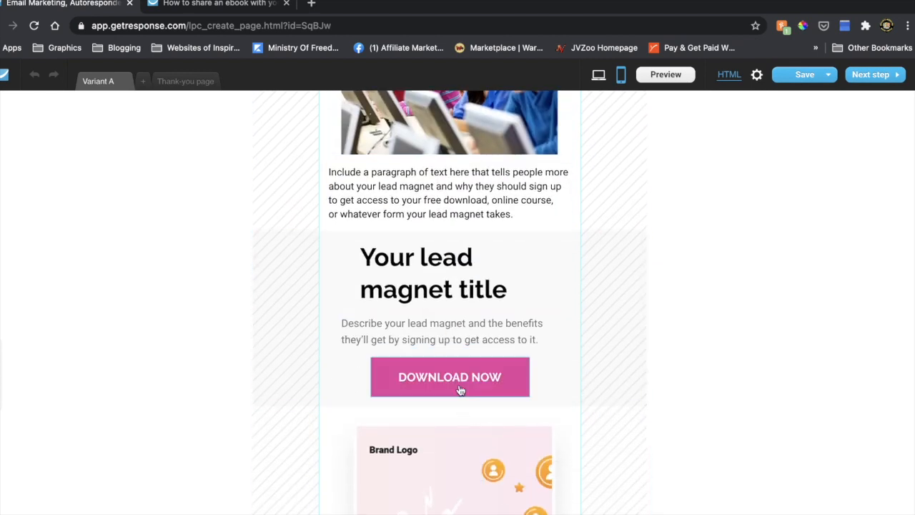
scroll(466, 377, up, 5)
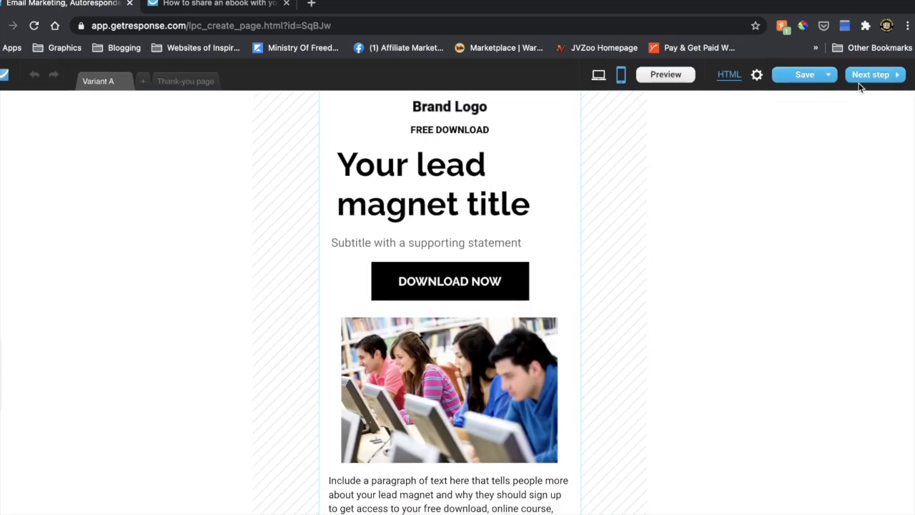
click(867, 76)
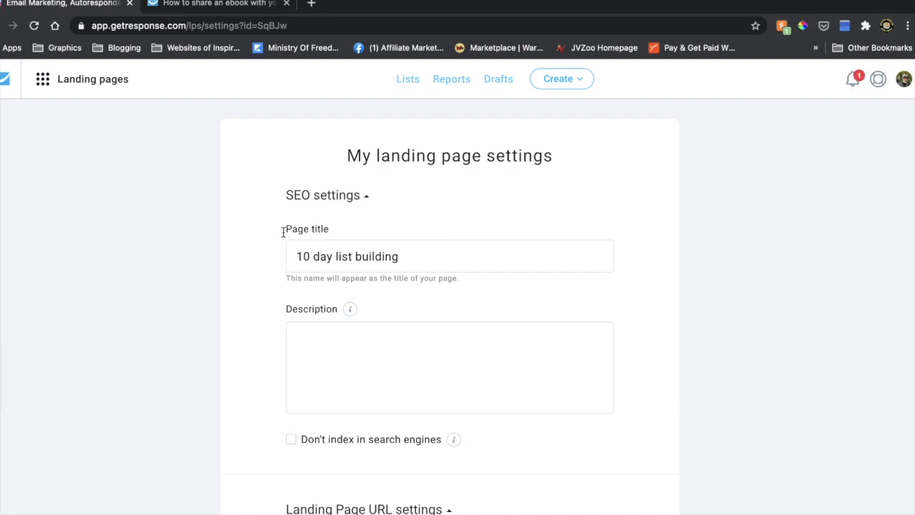
Examine the landing page's SEO settings and the subdomain and custom domain options in its URL settings
scroll(386, 253, down, 3)
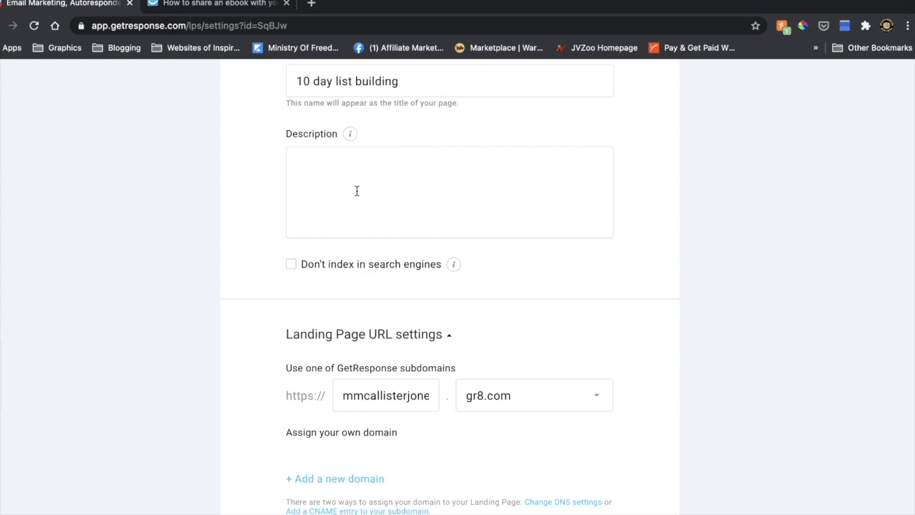
scroll(261, 237, down, 1)
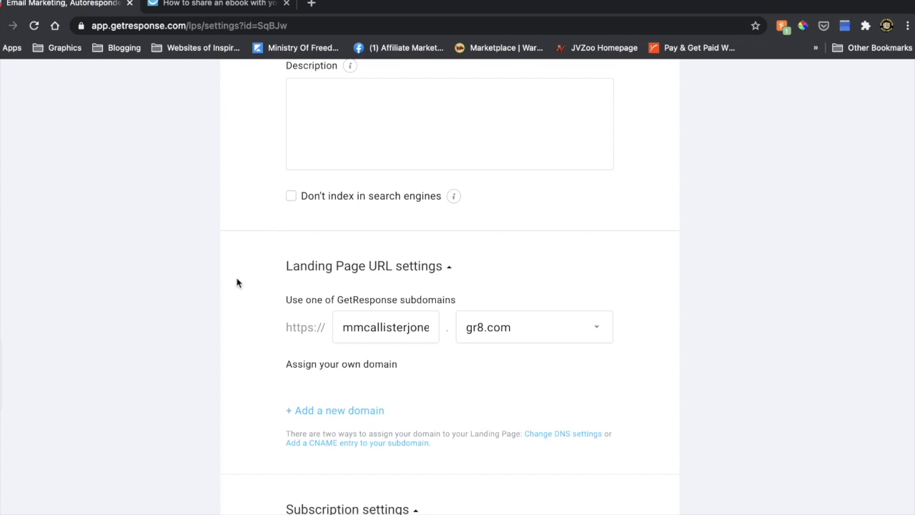
scroll(237, 282, down, 1)
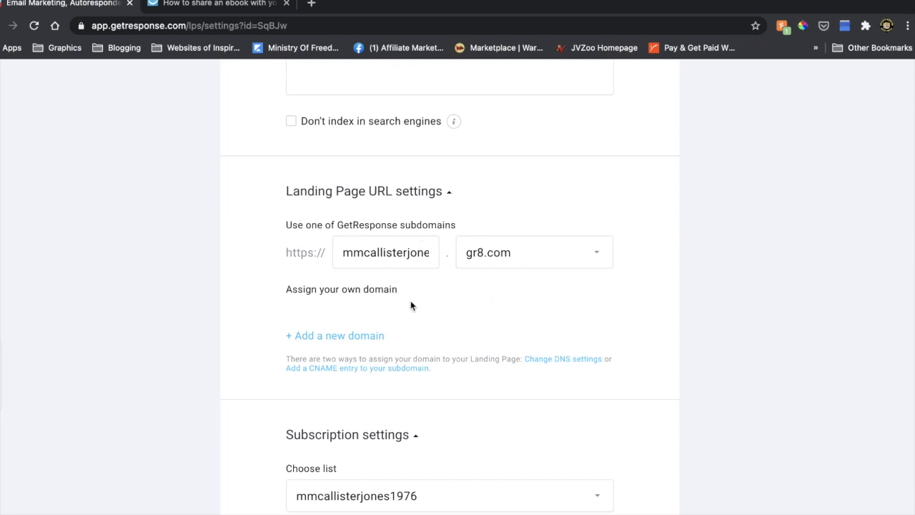
scroll(411, 305, down, 1)
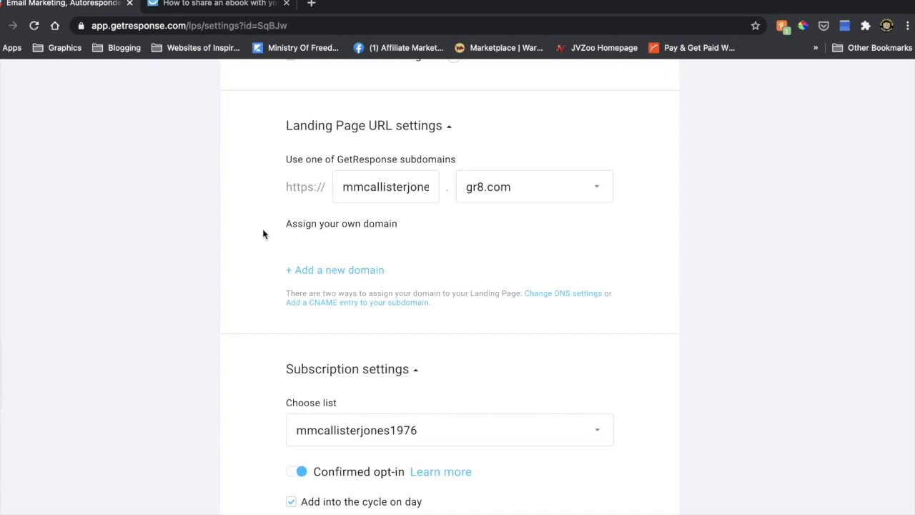
scroll(262, 233, down, 2)
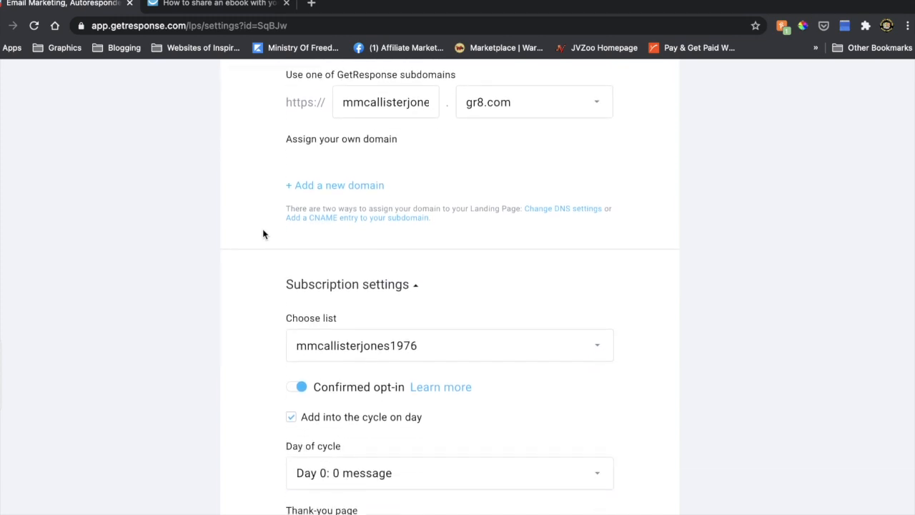
scroll(263, 234, up, 1)
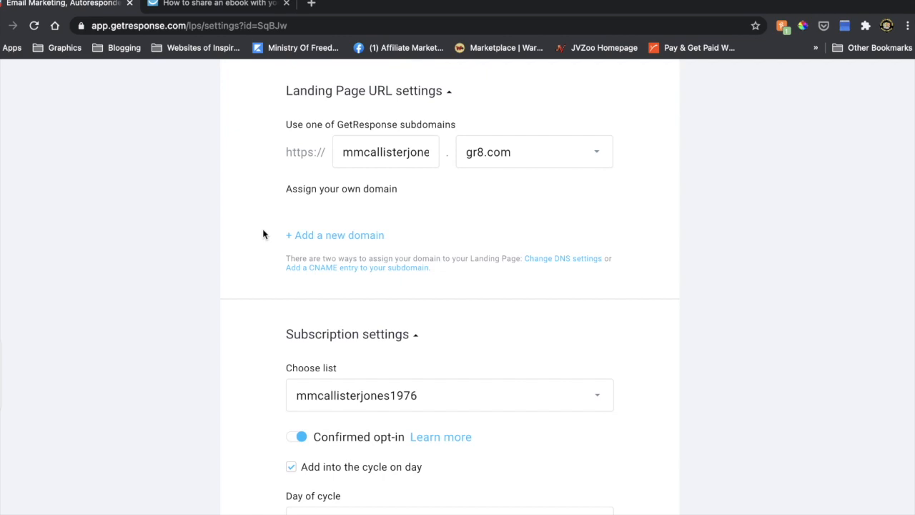
scroll(263, 233, up, 2)
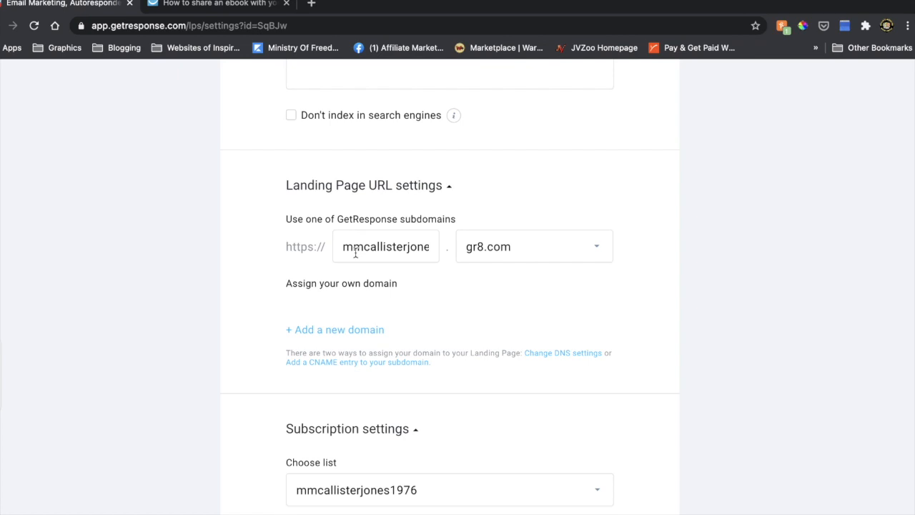
In the subscription settings, assign the build_a_huge_list_in_ten_days list and turn off confirmed opt-in
scroll(320, 278, down, 1)
scroll(321, 278, down, 5)
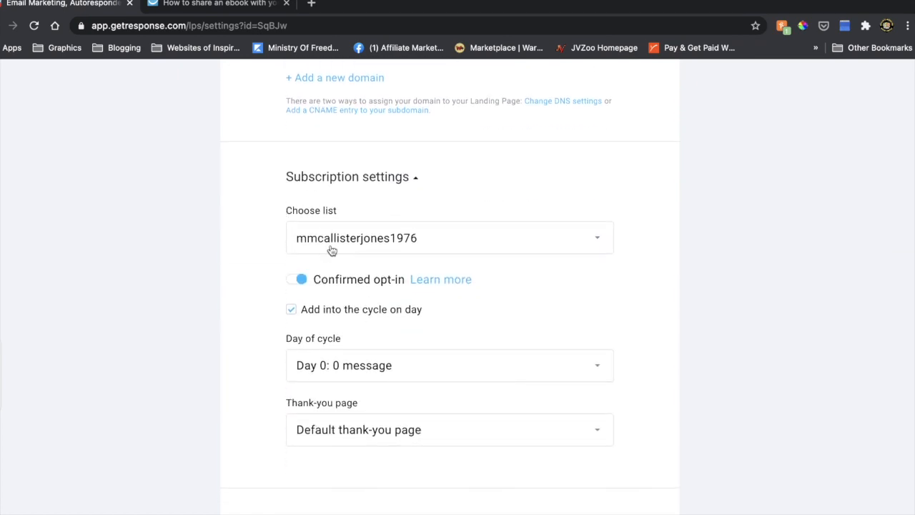
click(599, 240)
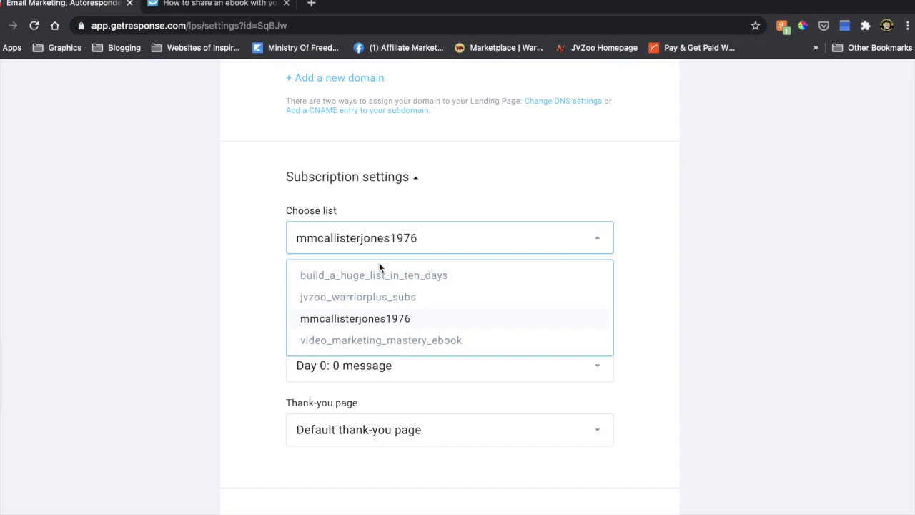
click(352, 278)
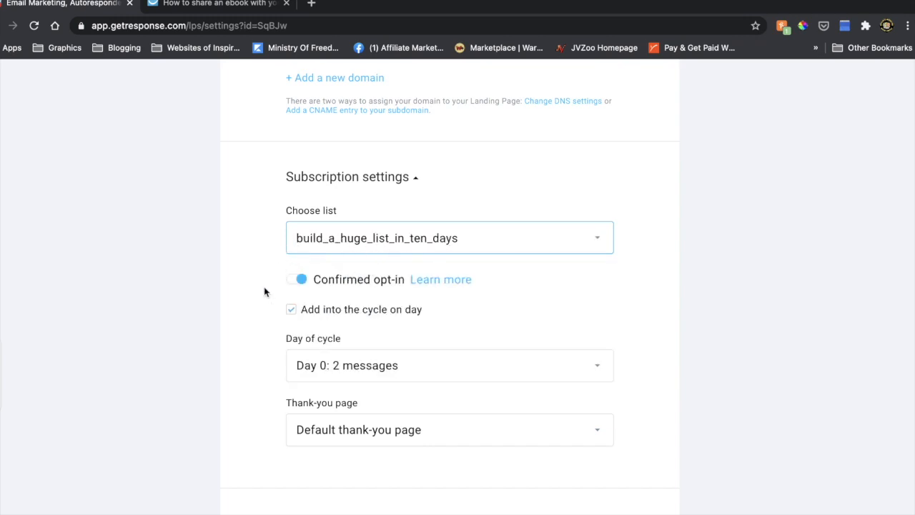
scroll(264, 287, down, 2)
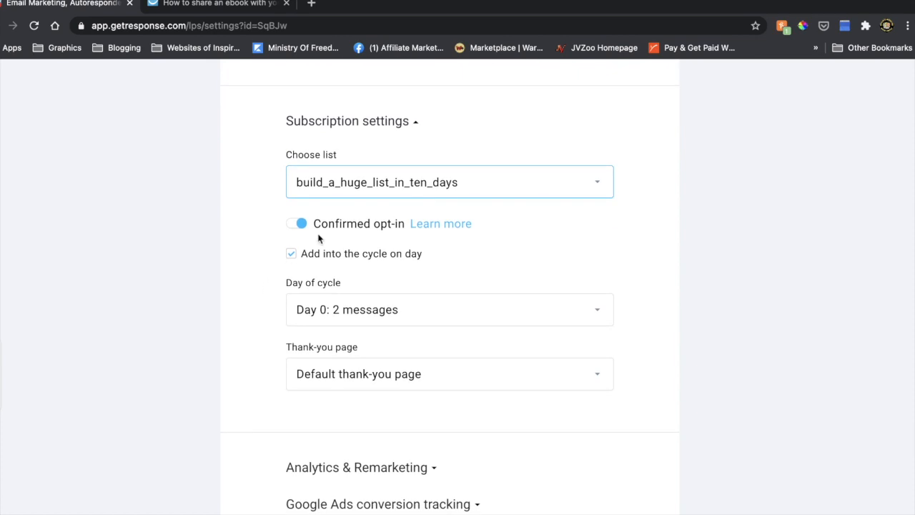
click(299, 224)
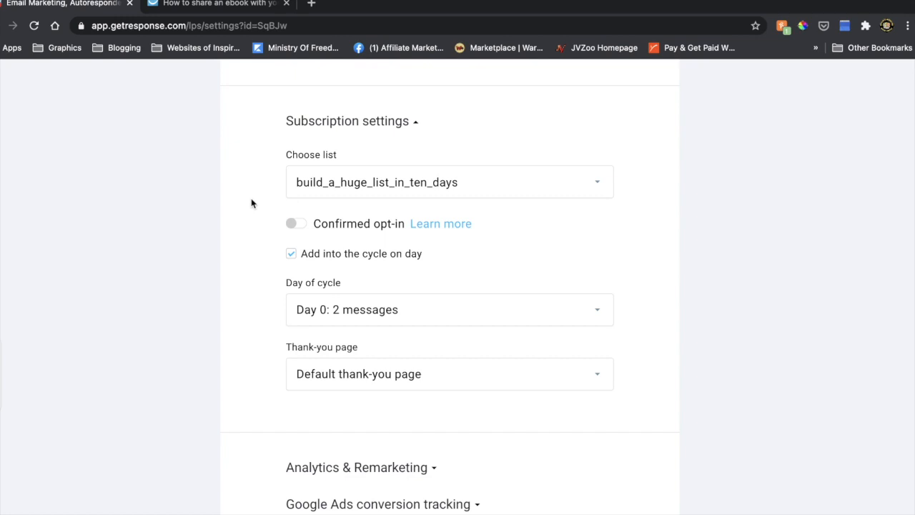
Review the autoresponder cycle day and thank-you page options, and publish the landing page
scroll(248, 236, down, 2)
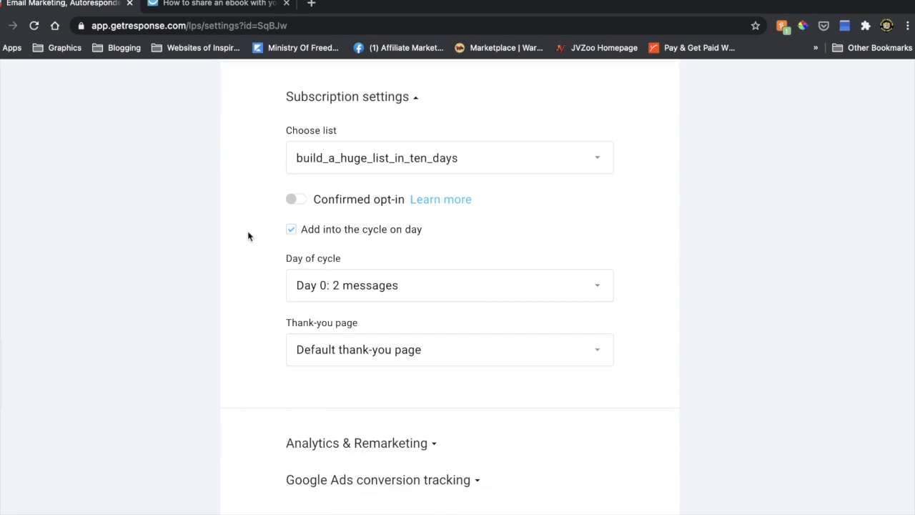
scroll(248, 236, up, 1)
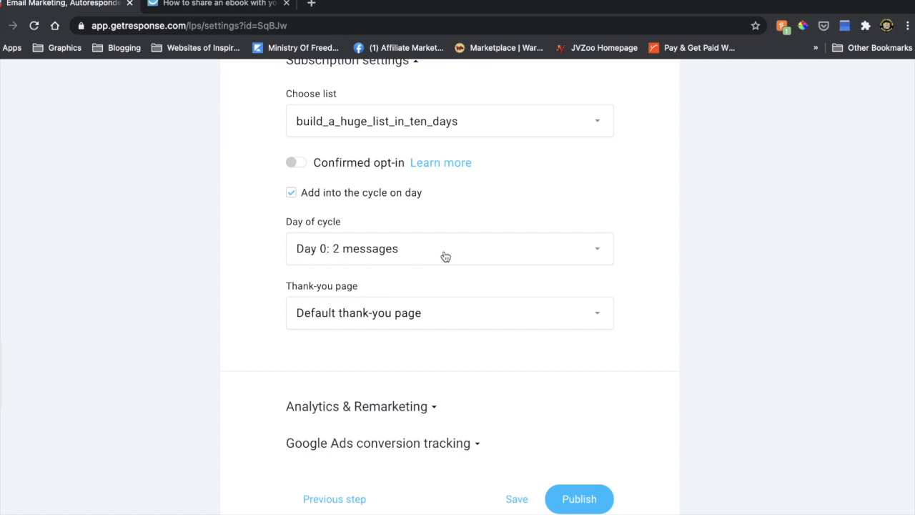
scroll(280, 269, down, 1)
scroll(280, 268, down, 2)
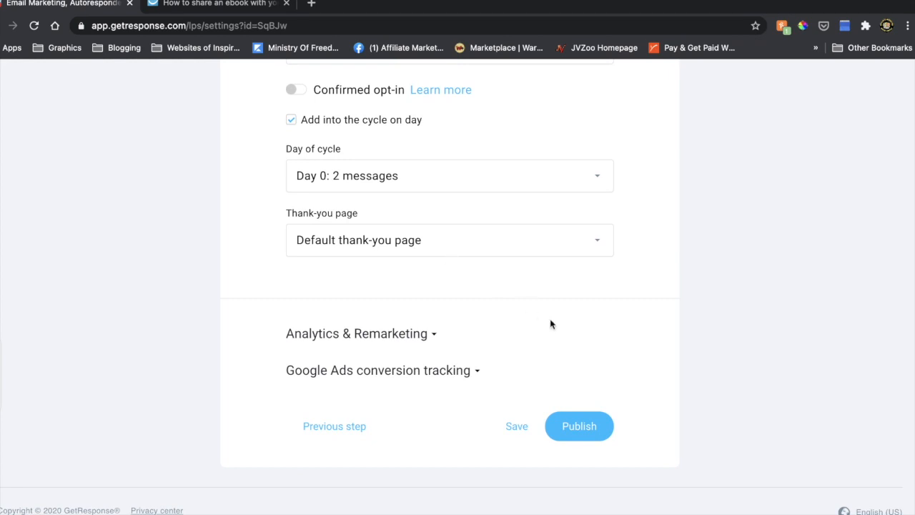
click(571, 426)
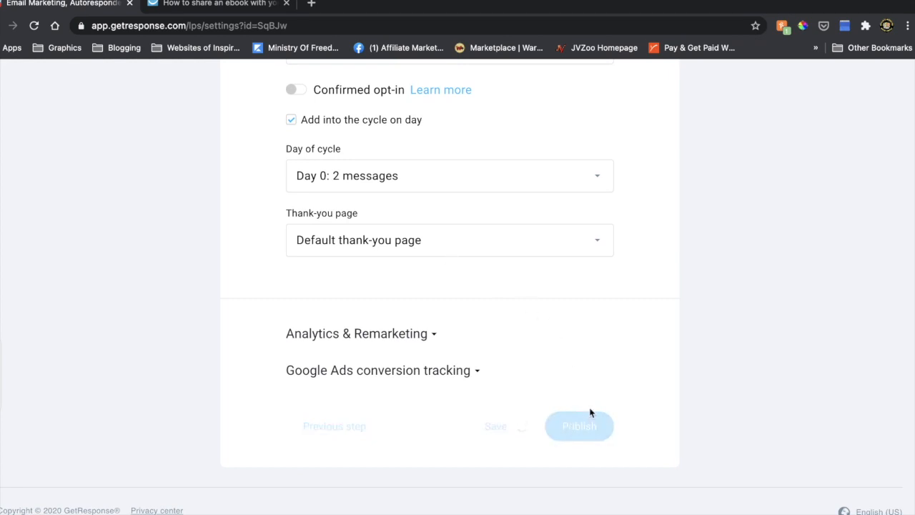